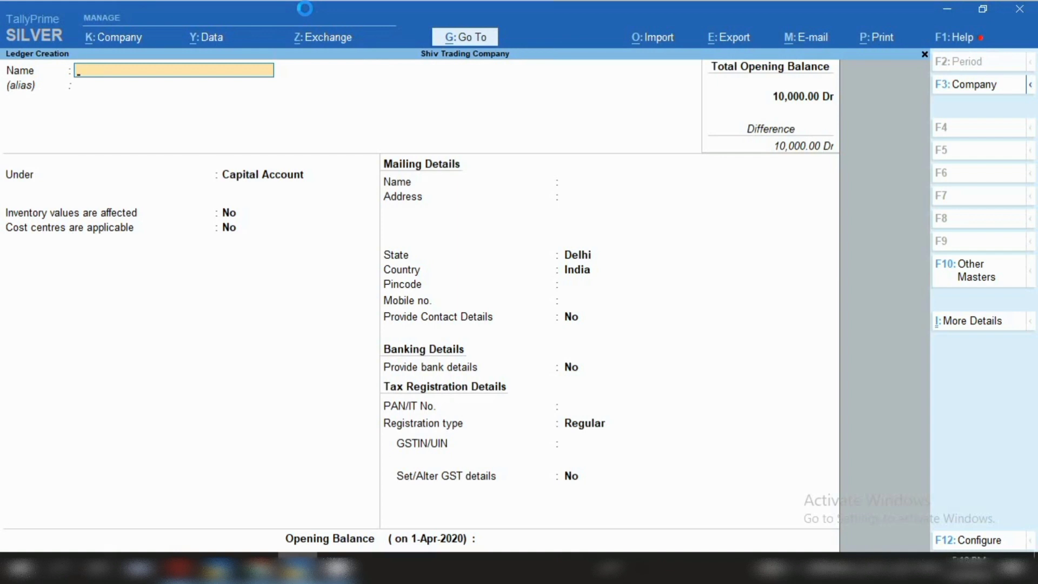
Name the new ledger "Legal & Professional Exp" and group it under Indirect Expenses
{"action": "type", "text": "Legal & Professional Exp"}
{"action": "key", "text": "ctrl"}
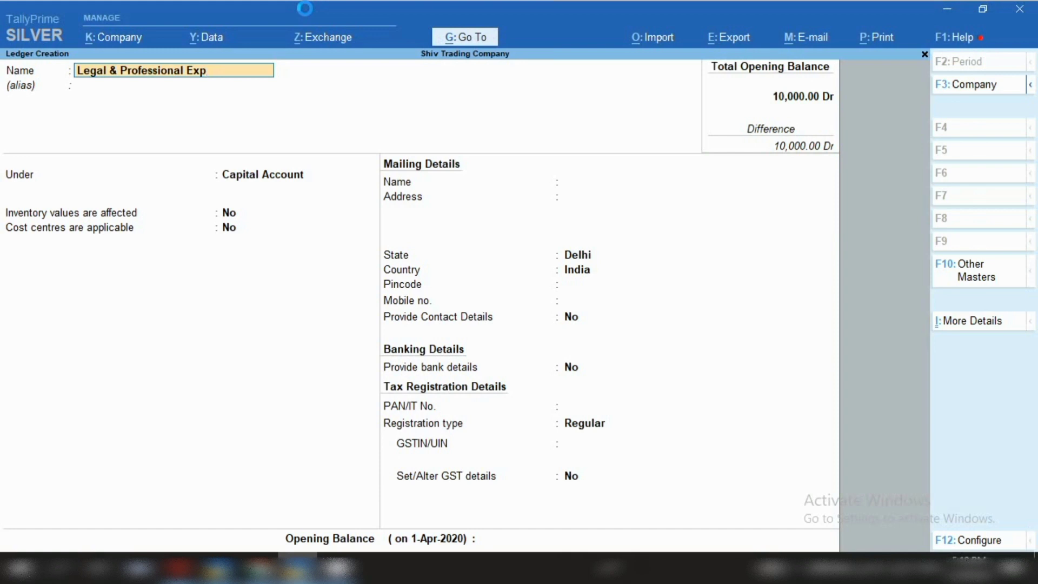
{"action": "key", "text": "Return"}
{"action": "key", "text": "Return"}
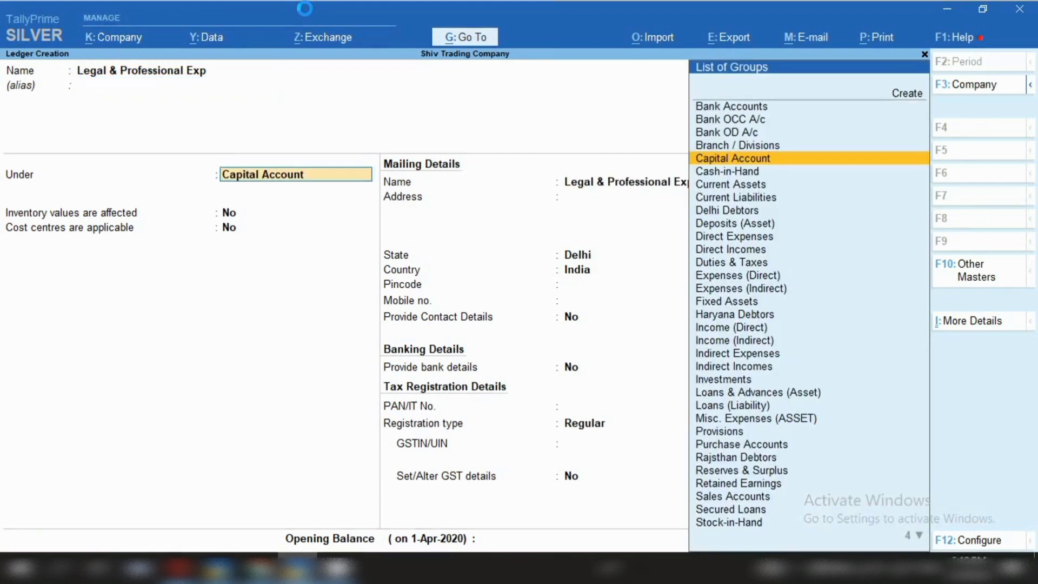
{"action": "type", "text": "Ind"}
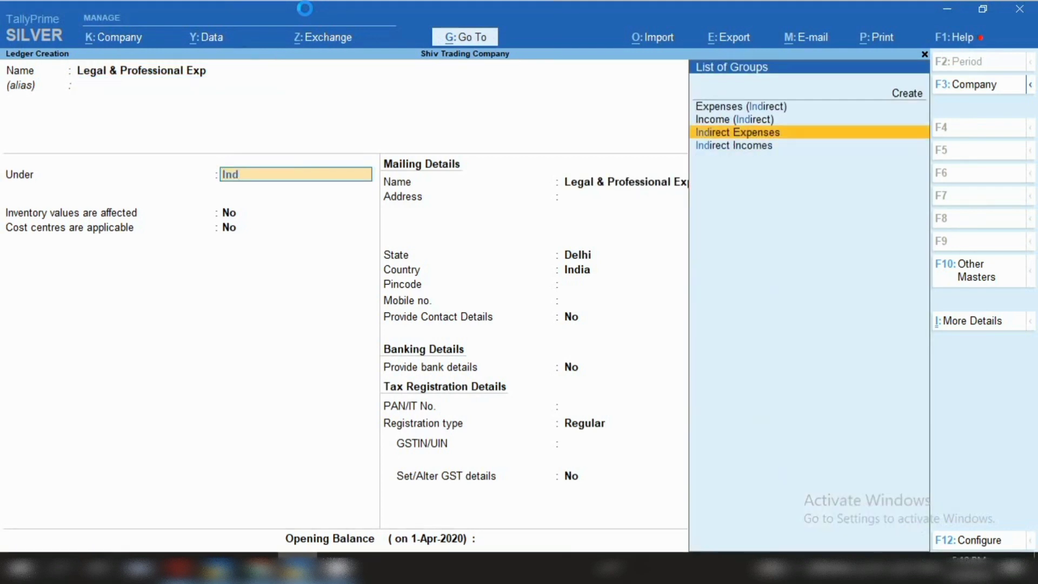
{"action": "key", "text": "Return"}
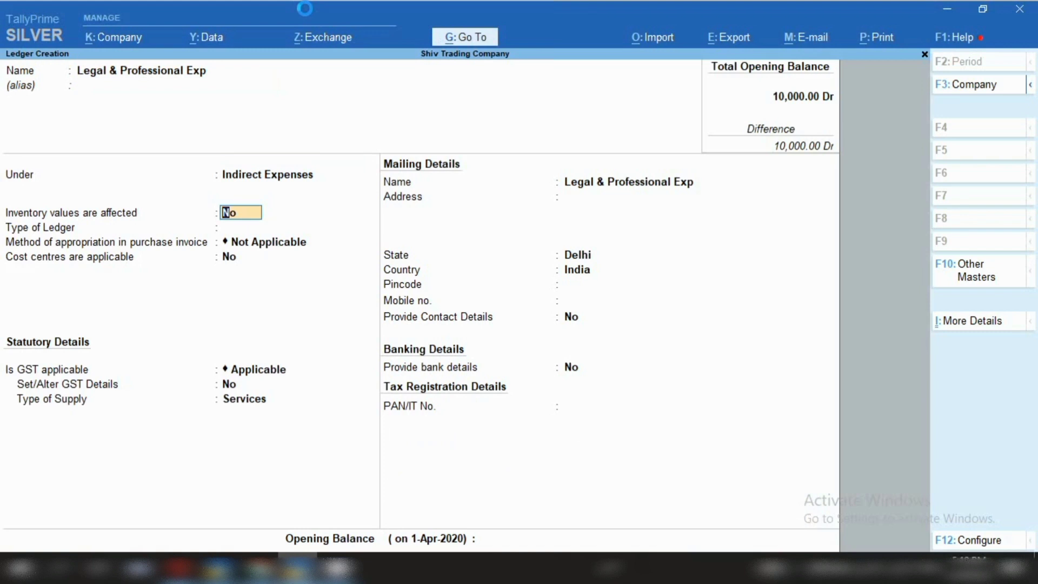
Keep the Legal & Professional Exp ledger's default settings with GST applicable, and choose Yes for setting its GST details
{"action": "key", "text": "Return"}
{"action": "key", "text": "Return"}
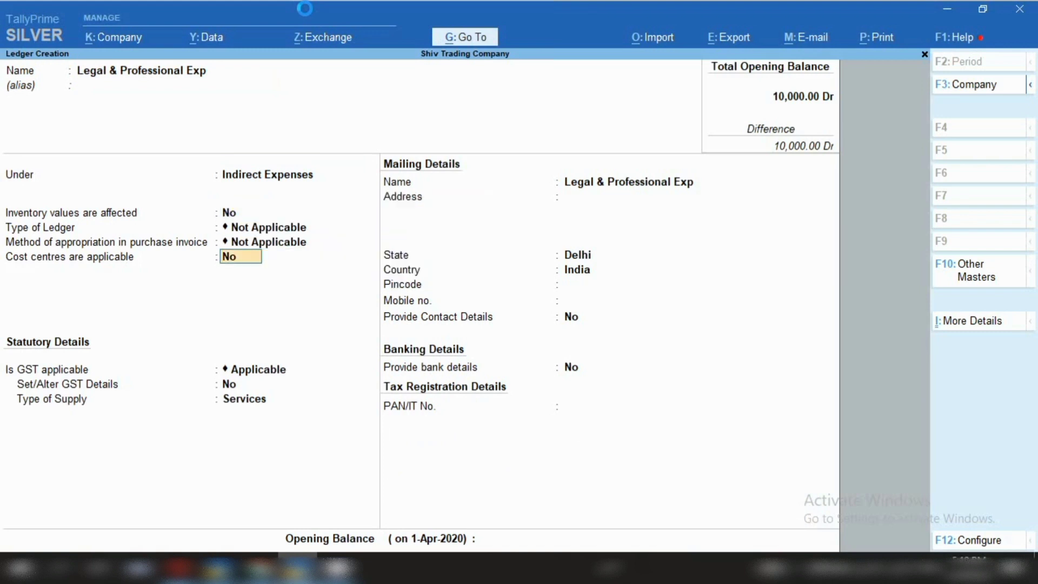
{"action": "key", "text": "Return"}
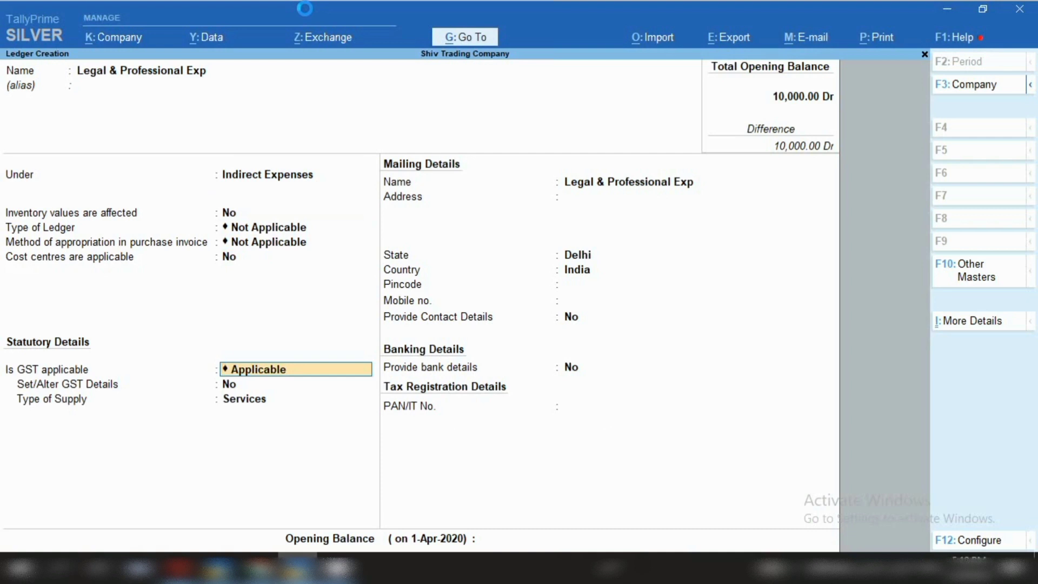
{"action": "key", "text": "Return"}
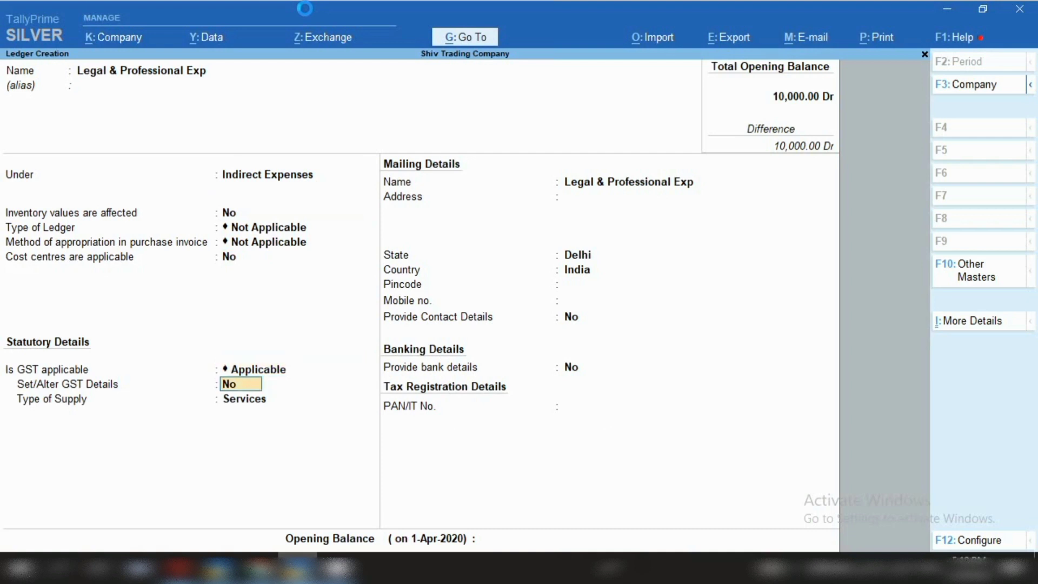
{"action": "type", "text": "y"}
{"action": "key", "text": "Return"}
{"action": "key", "text": "Return"}
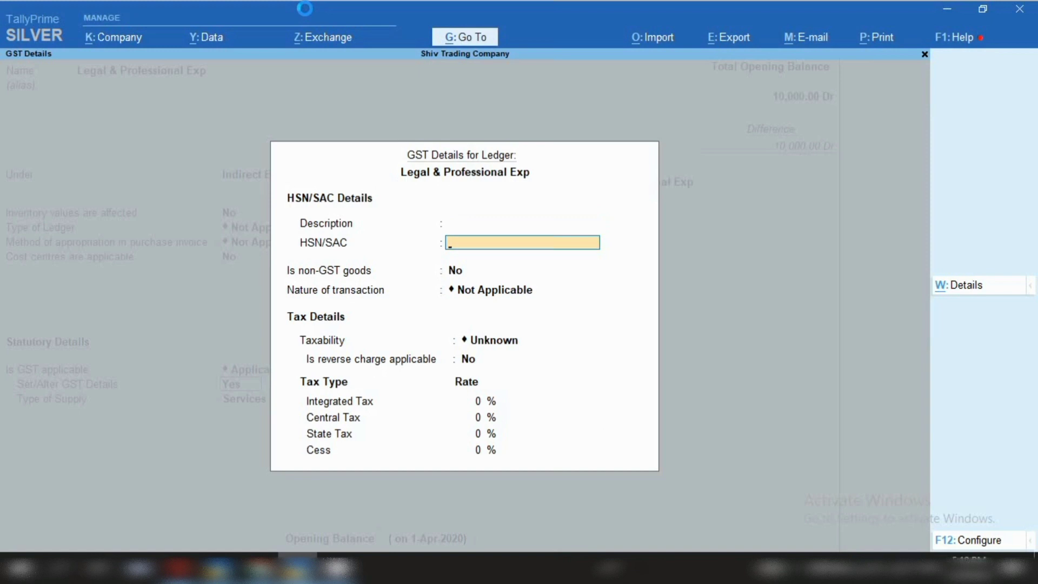
Leave HSN/SAC blank and non-GST goods at No, and set the ledger's nature of transaction to Purchase Taxable
{"action": "key", "text": "Return"}
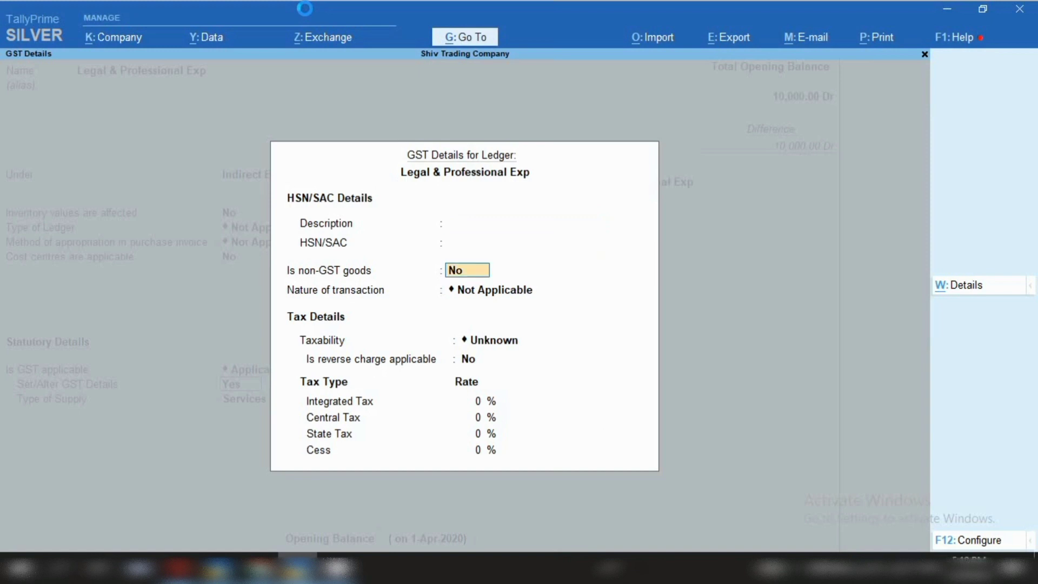
{"action": "key", "text": "Return"}
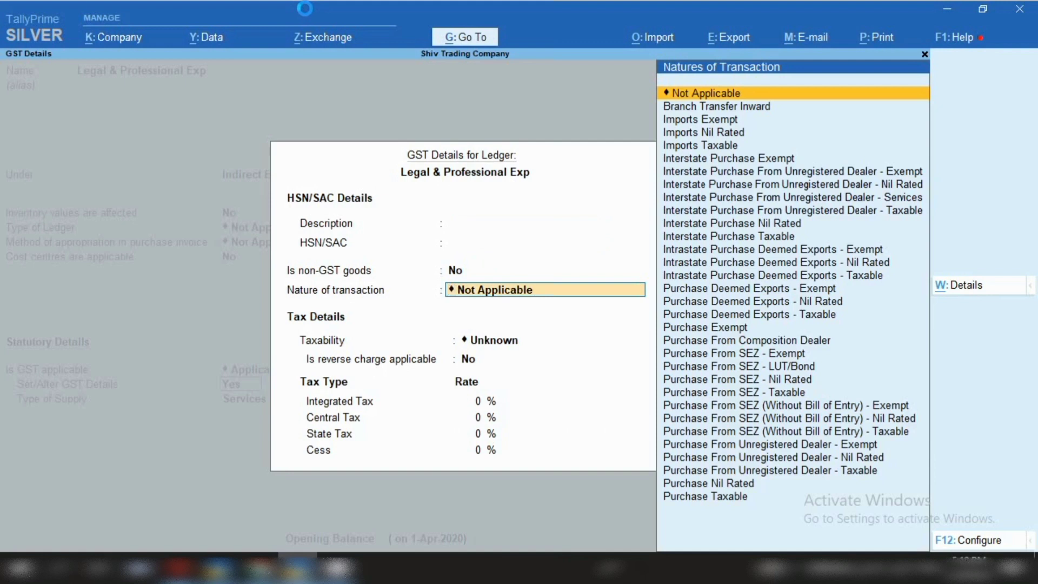
{"action": "key", "text": "Down"}
{"action": "key", "text": "Down"}
{"action": "key", "text": "Down"}
{"action": "key", "text": "Down"}
{"action": "key", "text": "Down"}
{"action": "key", "text": "Down"}
{"action": "key", "text": "Down"}
{"action": "key", "text": "Down"}
{"action": "key", "text": "Down"}
{"action": "key", "text": "Down"}
{"action": "key", "text": "Down"}
{"action": "key", "text": "Down"}
{"action": "key", "text": "Down"}
{"action": "key", "text": "Down"}
{"action": "key", "text": "Down"}
{"action": "key", "text": "Down"}
{"action": "key", "text": "Down"}
{"action": "key", "text": "Down"}
{"action": "key", "text": "Down"}
{"action": "key", "text": "Down"}
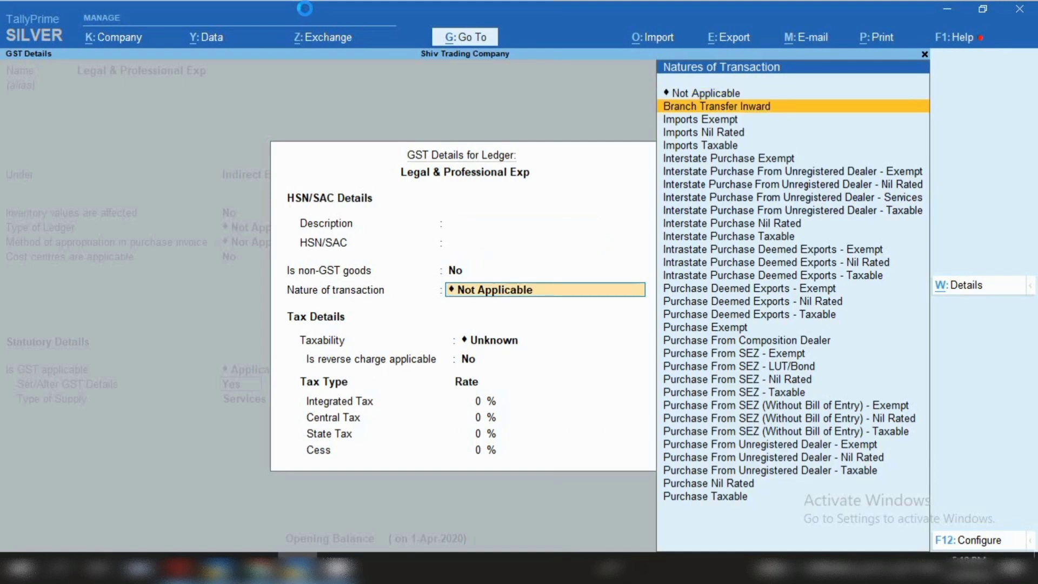
{"action": "key", "text": "Return"}
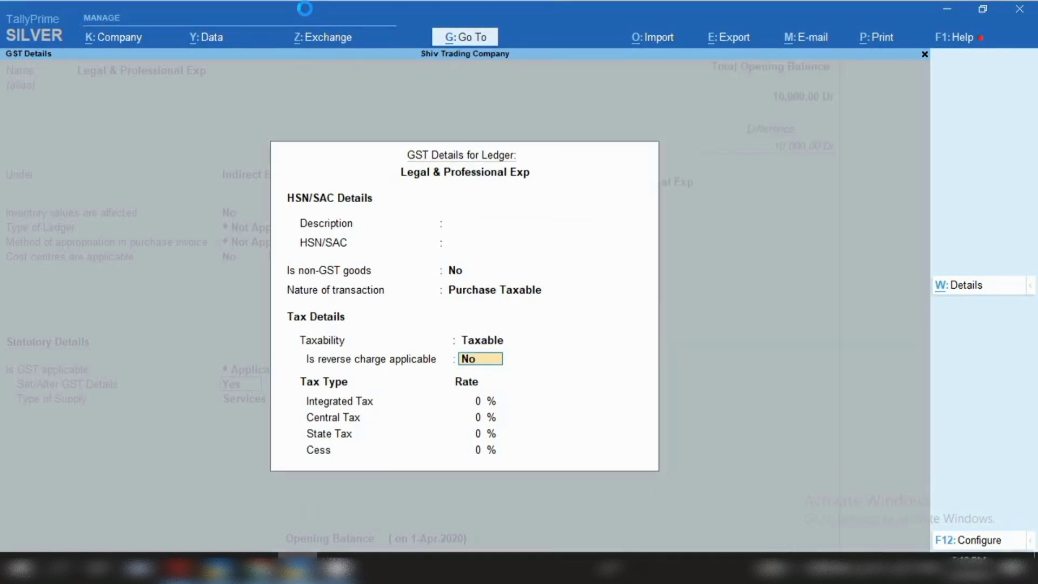
Set the integrated tax rate to 18% without reverse charge, and save the ledger with supply type Services
{"action": "key", "text": "Return"}
{"action": "type", "text": "18"}
{"action": "key", "text": "ctrl+a"}
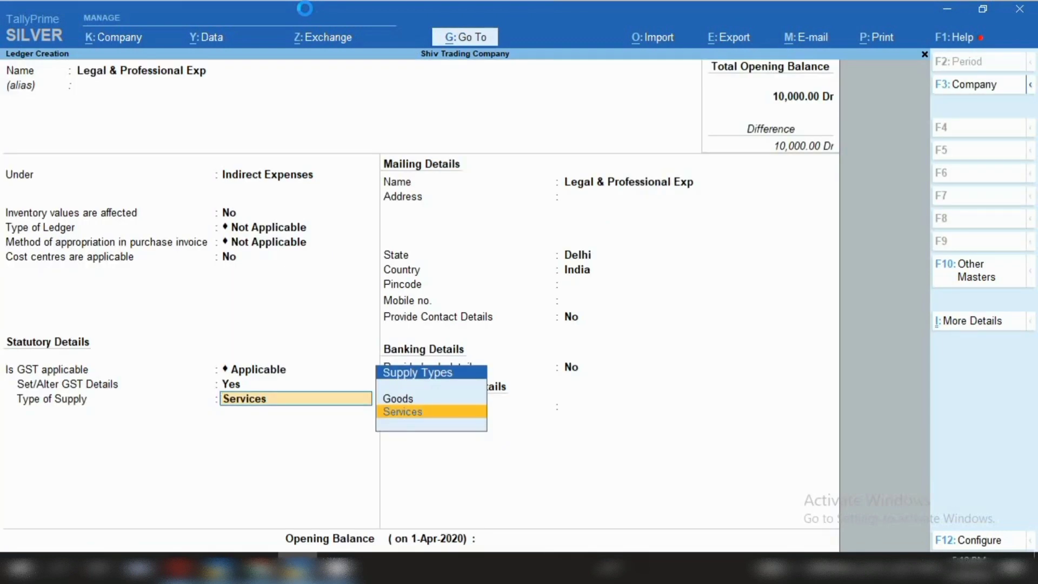
{"action": "key", "text": "Return"}
{"action": "key", "text": "ctrl"}
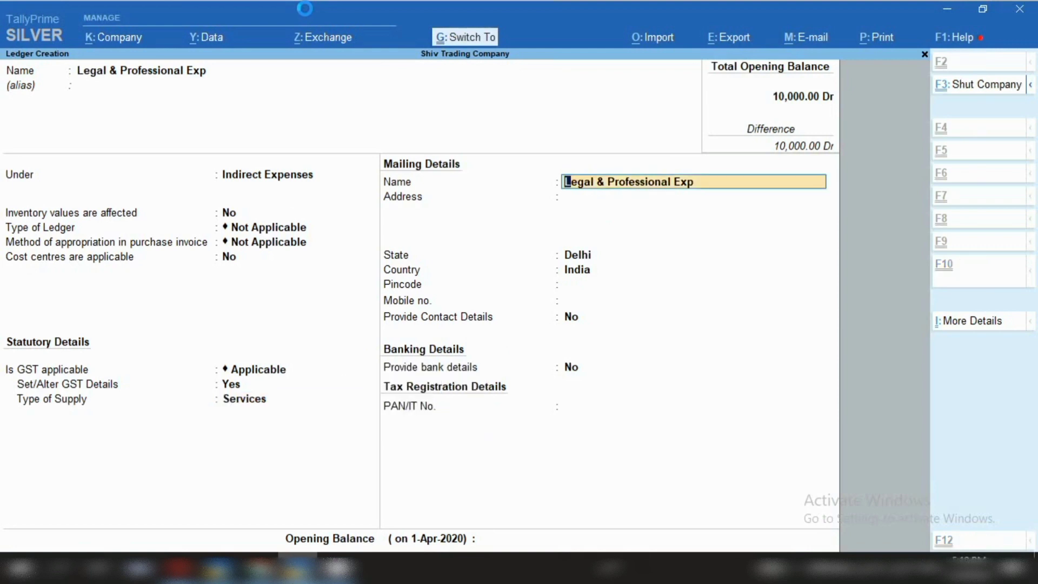
{"action": "key", "text": "ctrl+a"}
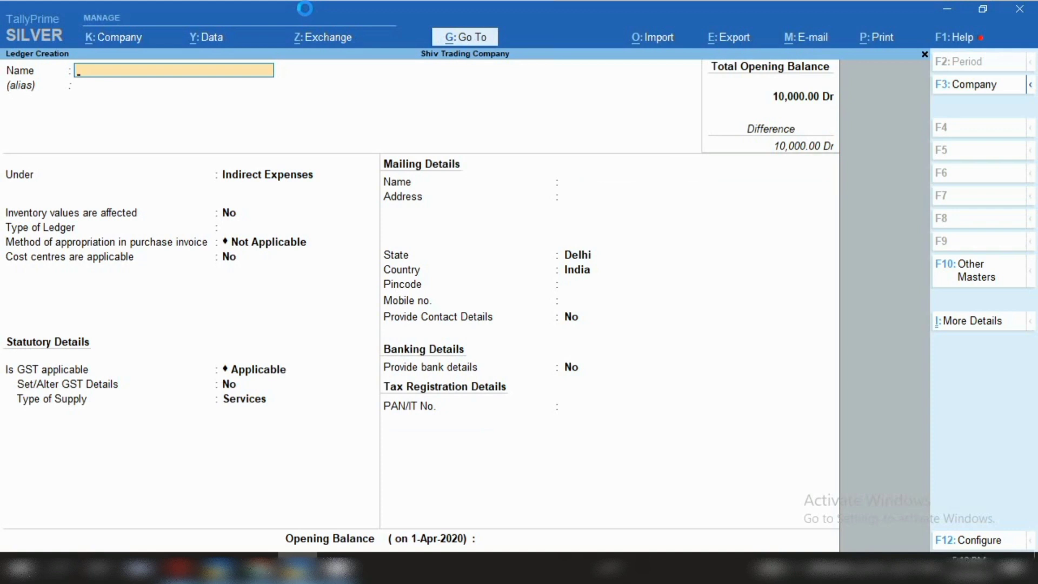
Name the next new ledger "legal & professional payable" and group it under Provisions
{"action": "type", "text": "legal & professional exp"}
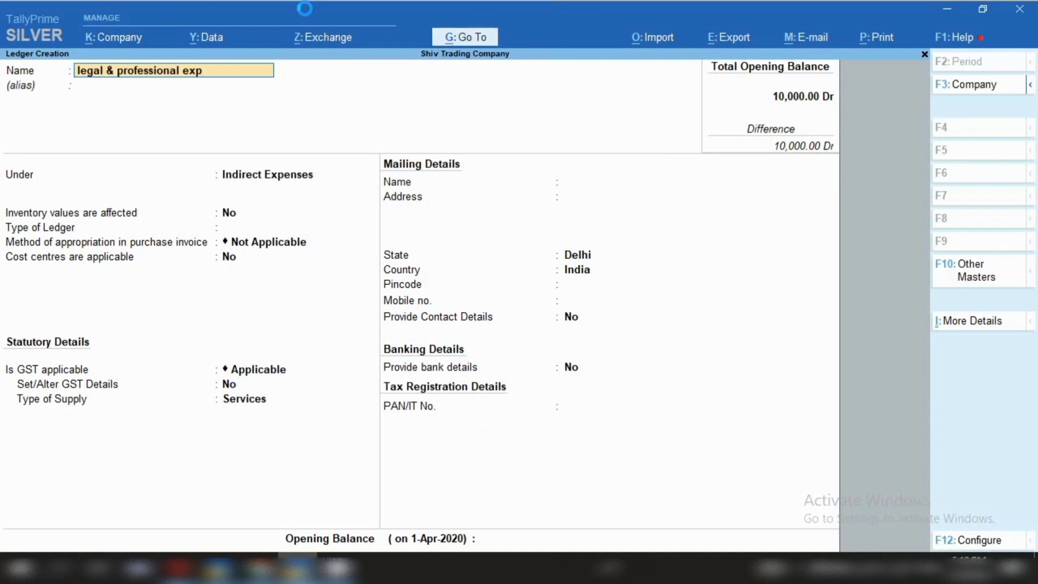
{"action": "key", "text": "BackSpace"}
{"action": "key", "text": "BackSpace"}
{"action": "key", "text": "BackSpace"}
{"action": "key", "text": "BackSpace"}
{"action": "type", "text": "payable"}
{"action": "key", "text": "Return"}
{"action": "key", "text": "Return"}
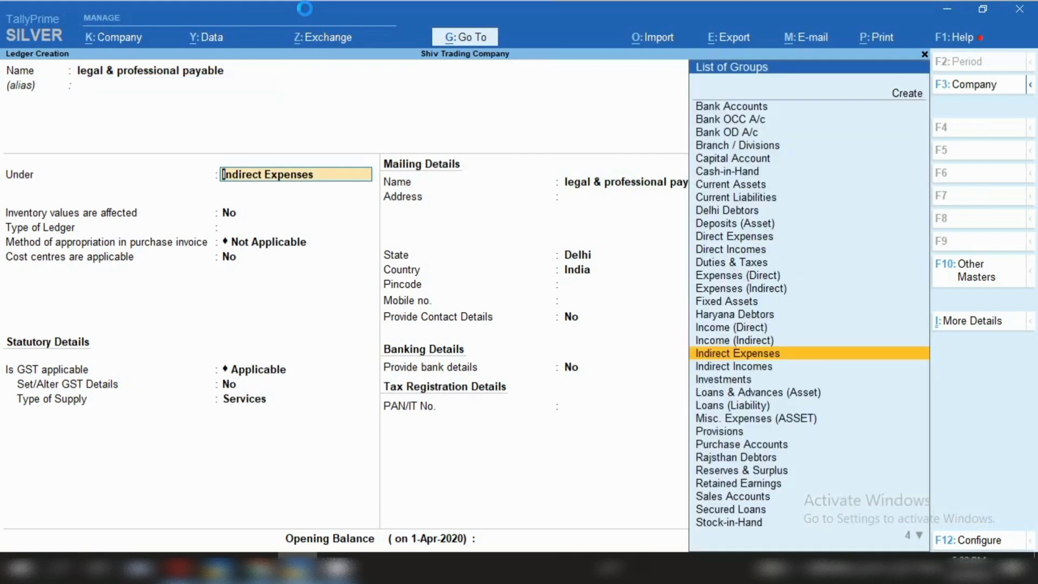
{"action": "type", "text": "Pro"}
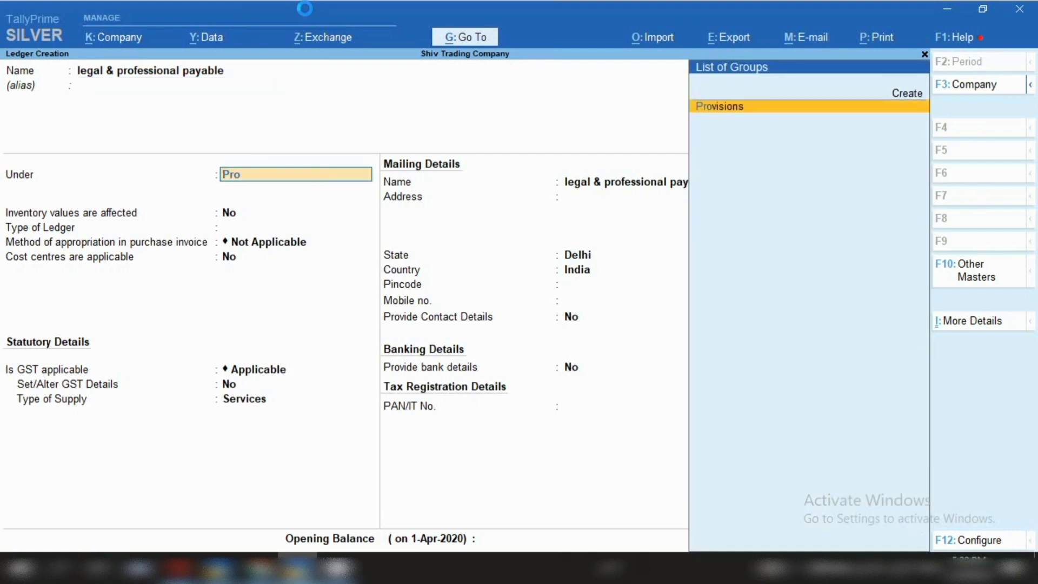
{"action": "key", "text": "Return"}
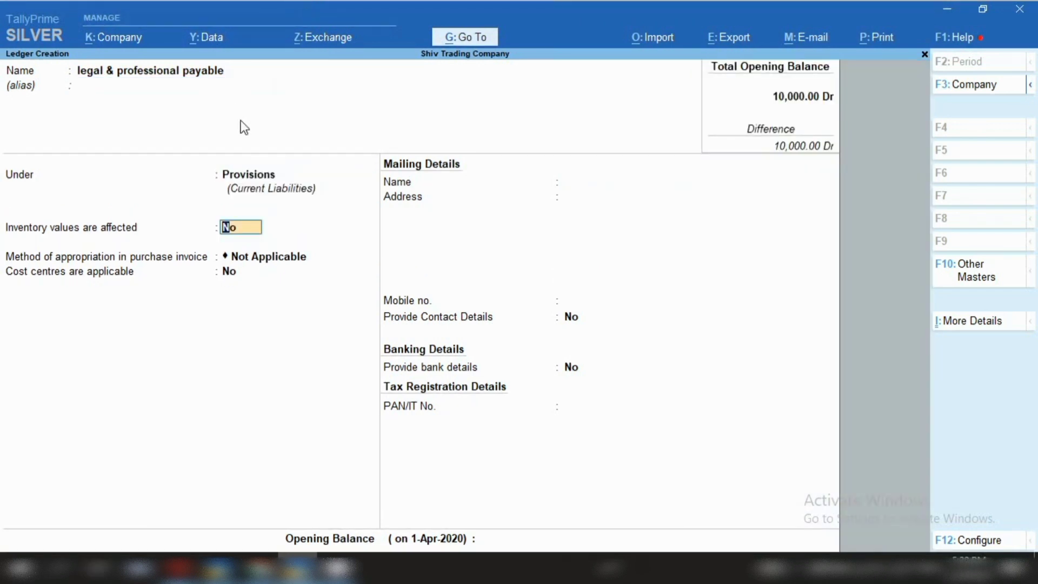
Change the group of the legal & professional payable ledger to Current Liabilities
{"action": "left_click", "coordinate": [253, 177]}
{"action": "type", "text": "Cu"}
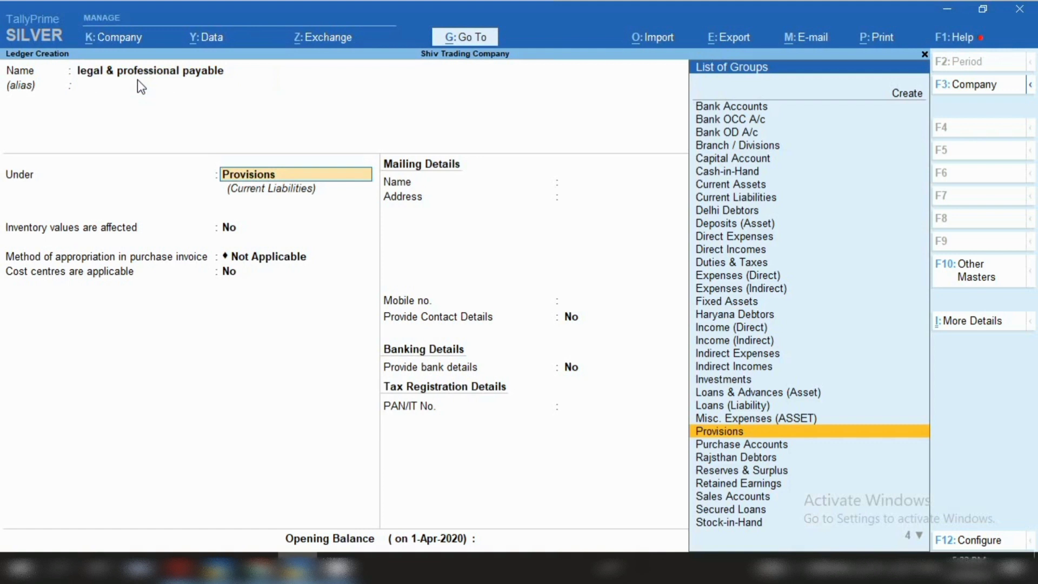
{"action": "type", "text": "Cu"}
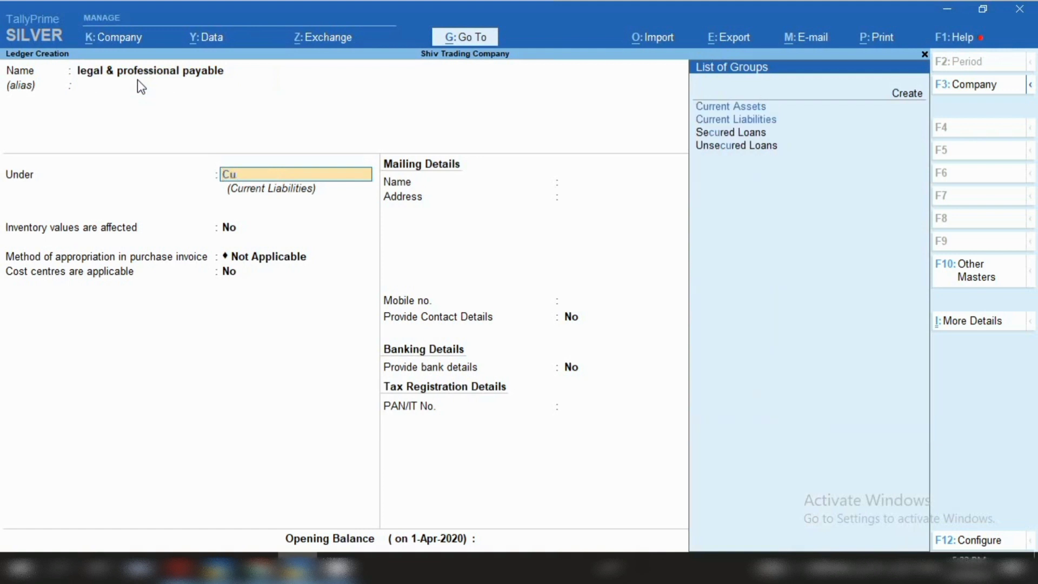
{"action": "key", "text": "Down"}
{"action": "key", "text": "Return"}
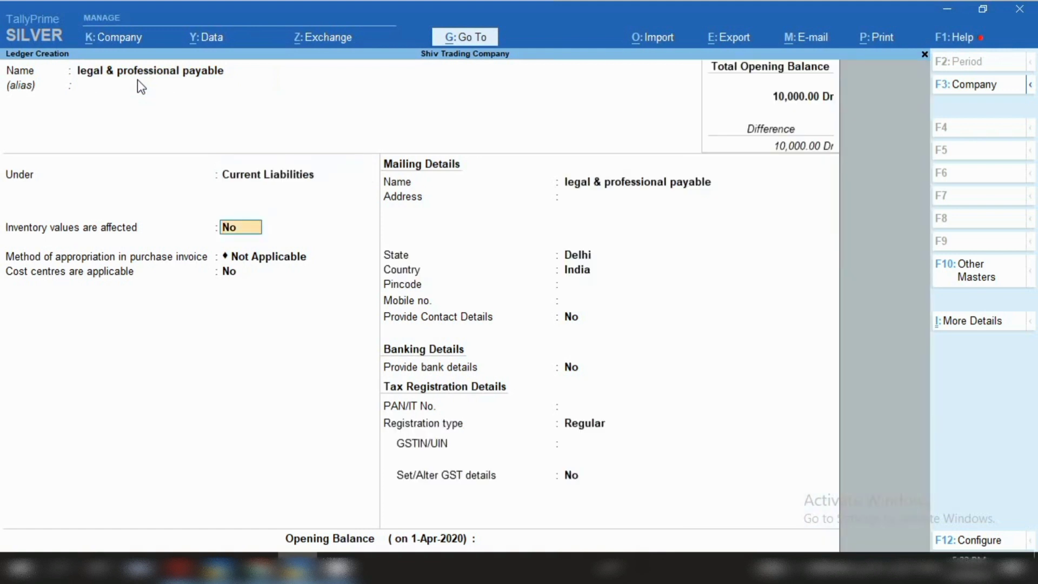
Put the legal & professional payable ledger back under Provisions and save it
{"action": "key", "text": "BackSpace"}
{"action": "type", "text": "Provisions"}
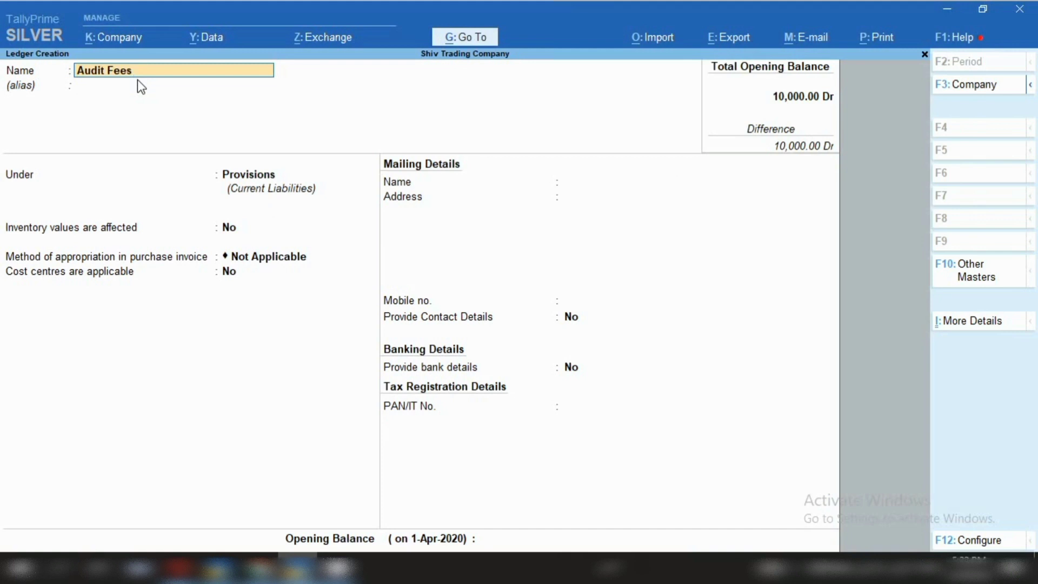
Name the next new ledger "Audit Fees", leave its alias blank and group it under Indirect Expenses
{"action": "key", "text": "Return"}
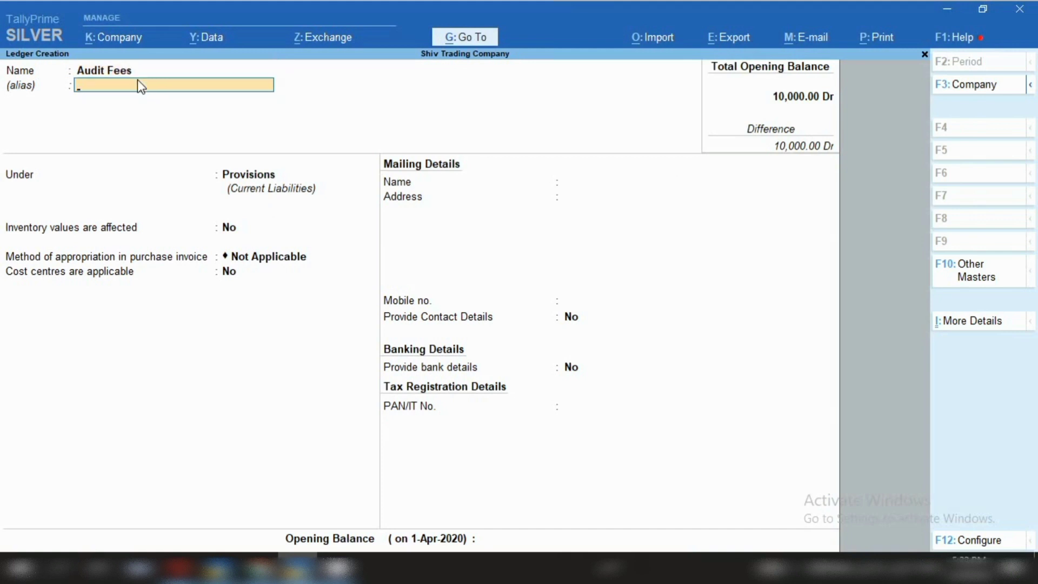
{"action": "key", "text": "Return"}
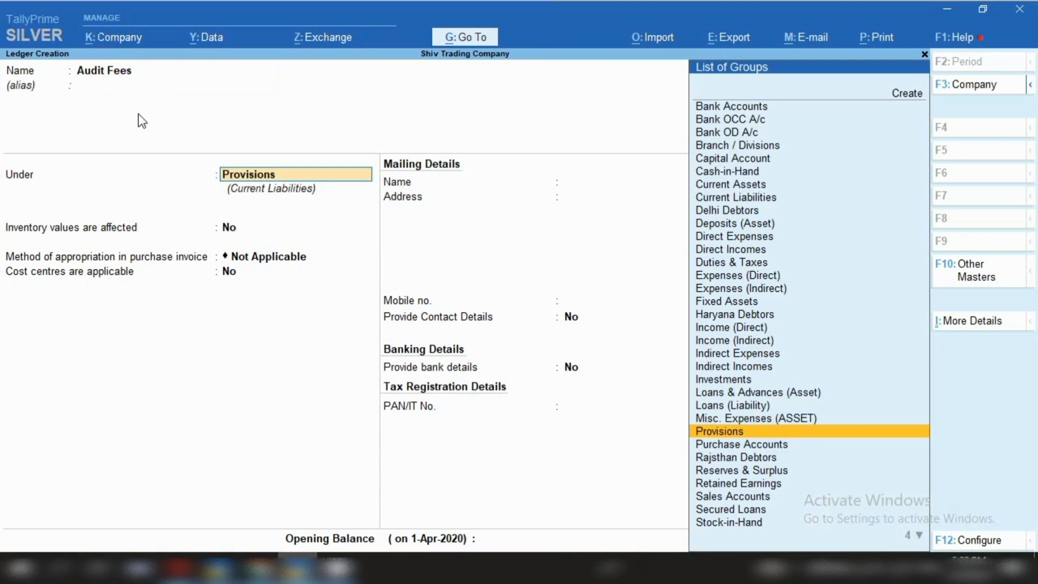
{"action": "key", "text": "BackSpace"}
{"action": "type", "text": "In"}
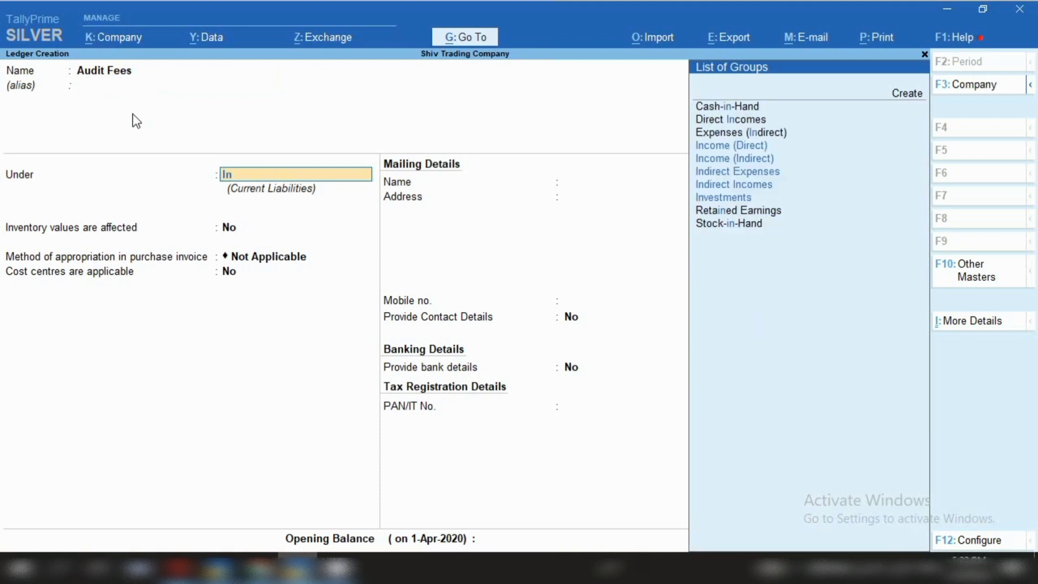
{"action": "key", "text": "Down"}
{"action": "key", "text": "Down"}
{"action": "key", "text": "Down"}
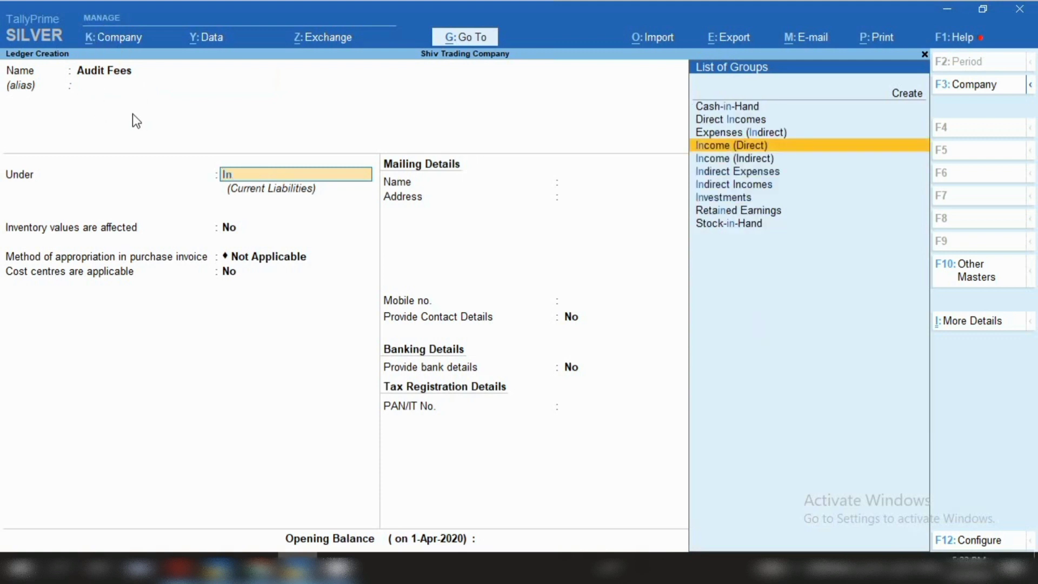
{"action": "key", "text": "Up"}
{"action": "key", "text": "Down"}
{"action": "key", "text": "Return"}
Set the Audit Fees ledger's type to Not Applicable, keep GST applicable and choose Yes for setting its GST details
{"action": "key", "text": "Return"}
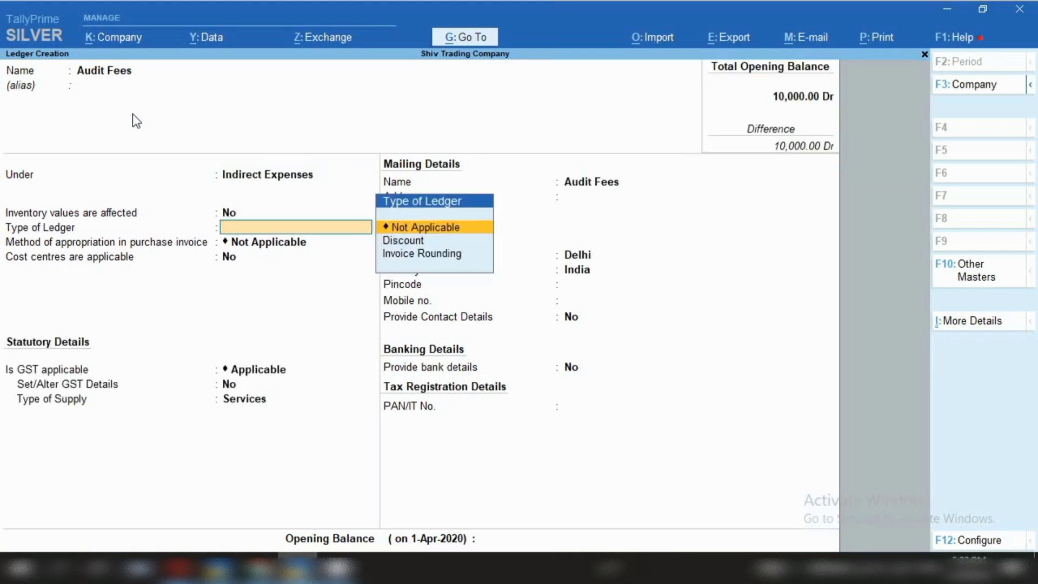
{"action": "key", "text": "Return"}
{"action": "key", "text": "Return"}
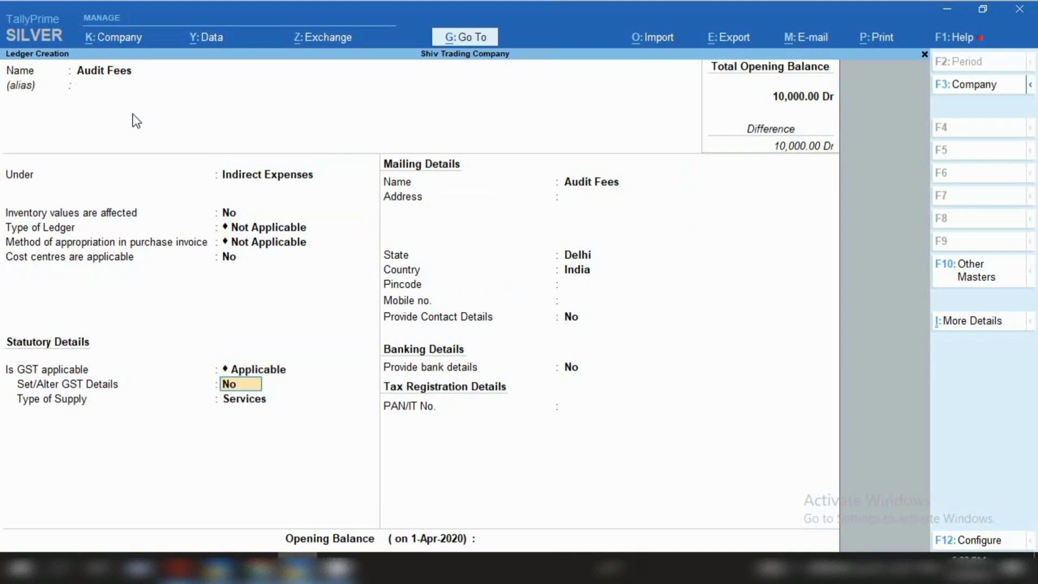
{"action": "type", "text": "y"}
{"action": "key", "text": "Return"}
Set the nature of transaction to Purchase Taxable in the Audit Fees GST details
{"action": "key", "text": "Return"}
{"action": "key", "text": "Return"}
{"action": "key", "text": "Down"}
{"action": "key", "text": "Down"}
{"action": "key", "text": "Down"}
{"action": "key", "text": "Down"}
{"action": "key", "text": "Down"}
{"action": "key", "text": "Down"}
{"action": "key", "text": "Down"}
{"action": "key", "text": "Down"}
{"action": "key", "text": "Down"}
{"action": "key", "text": "Down"}
{"action": "key", "text": "Down"}
{"action": "key", "text": "Down"}
{"action": "key", "text": "Down"}
{"action": "key", "text": "Down"}
{"action": "key", "text": "Down"}
{"action": "key", "text": "Down"}
{"action": "key", "text": "Down"}
{"action": "key", "text": "Down"}
{"action": "key", "text": "Down"}
{"action": "key", "text": "Down"}
{"action": "key", "text": "Down"}
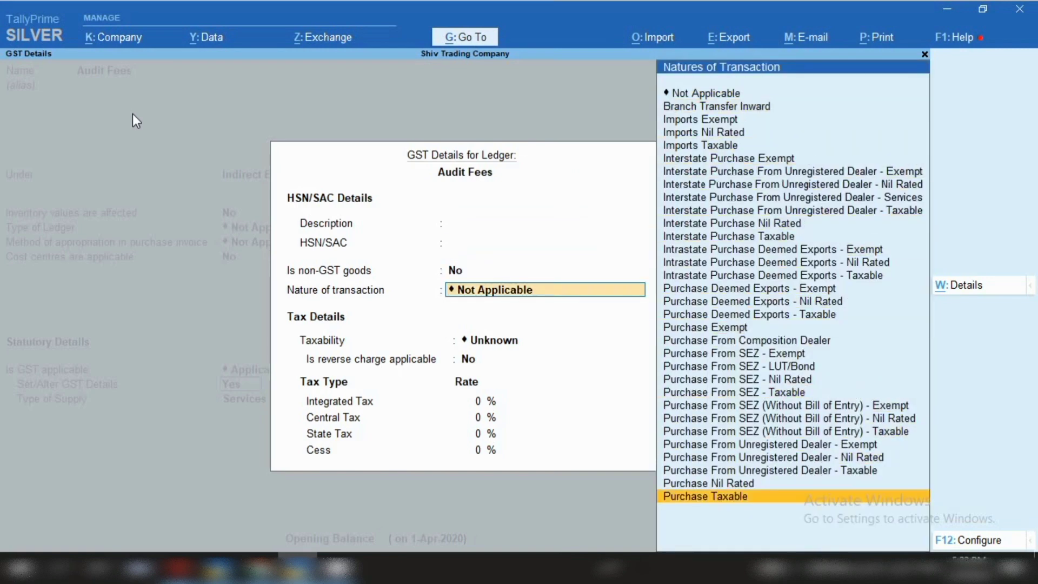
{"action": "key", "text": "Return"}
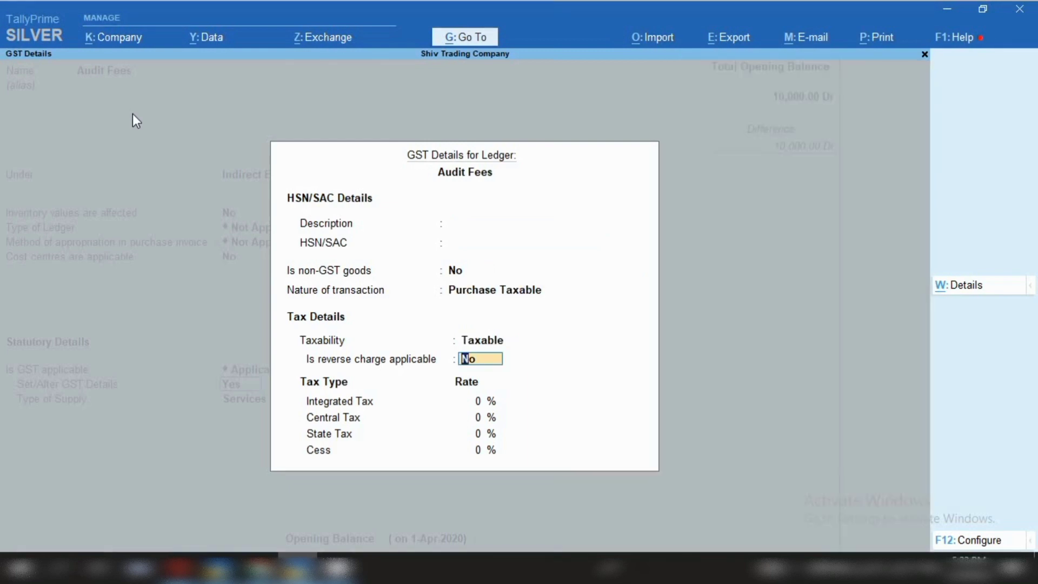
Give Audit Fees an 18% integrated tax rate without reverse charge and save it as a Services ledger
{"action": "key", "text": "Return"}
{"action": "type", "text": "18"}
{"action": "key", "text": "Return"}
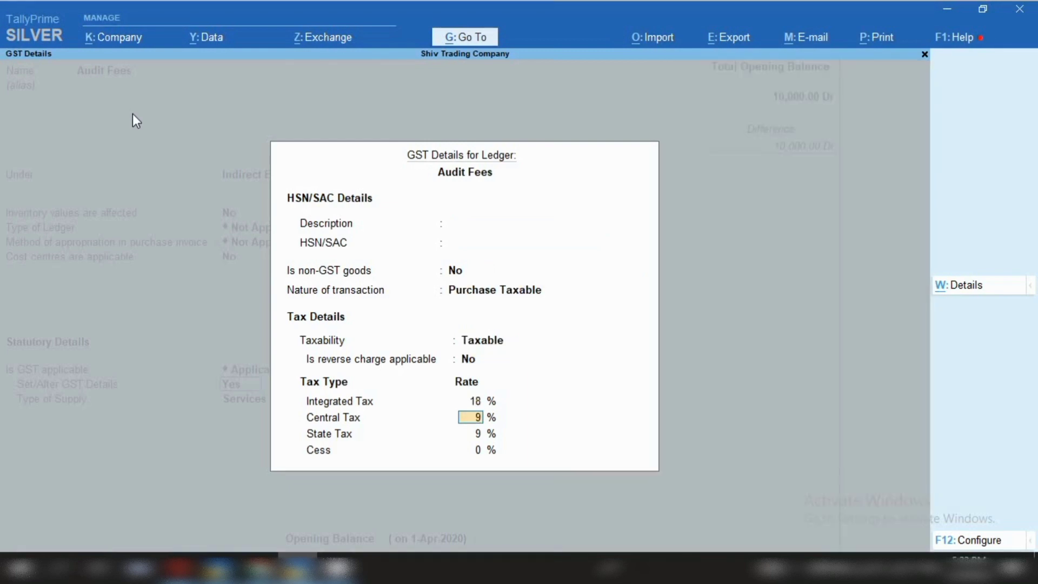
{"action": "key", "text": "Return"}
{"action": "key", "text": "Return"}
{"action": "key", "text": "Return"}
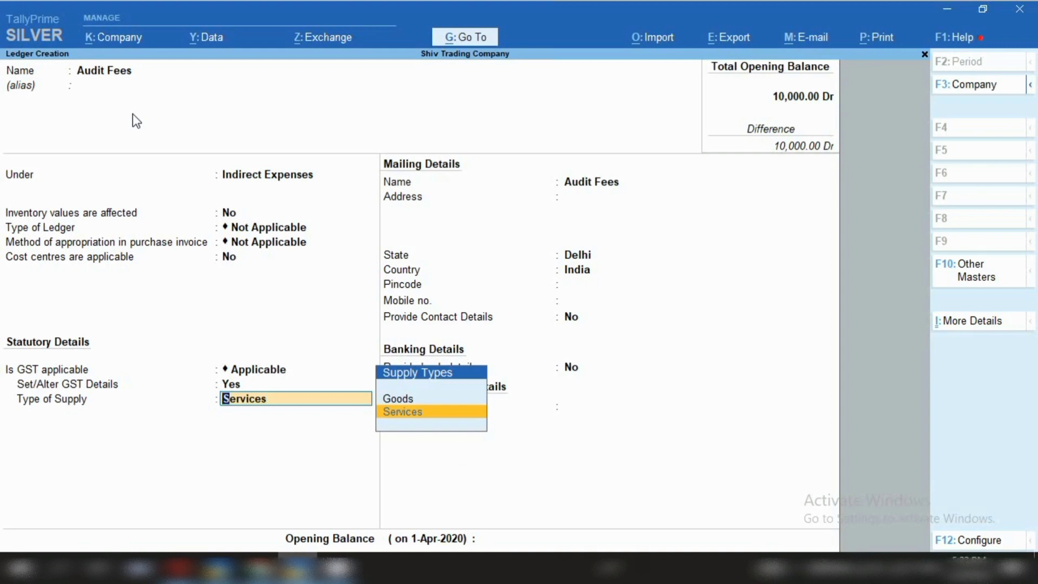
{"action": "key", "text": "ctrl+a"}
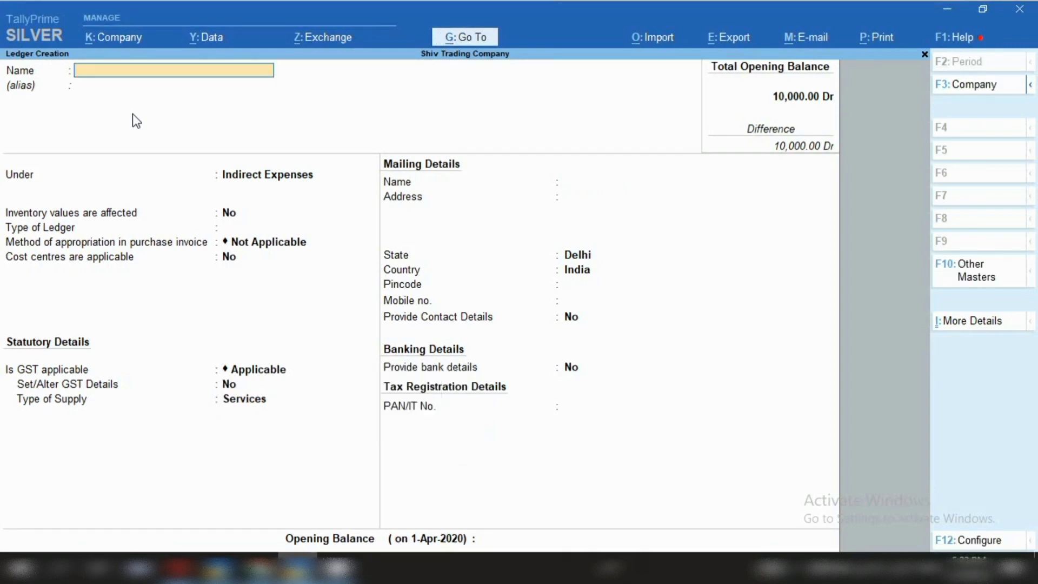
Create the ledger "Audit Fees Payable" without an alias, group it under Provisions and save it
{"action": "type", "text": "Audit Fees Payable"}
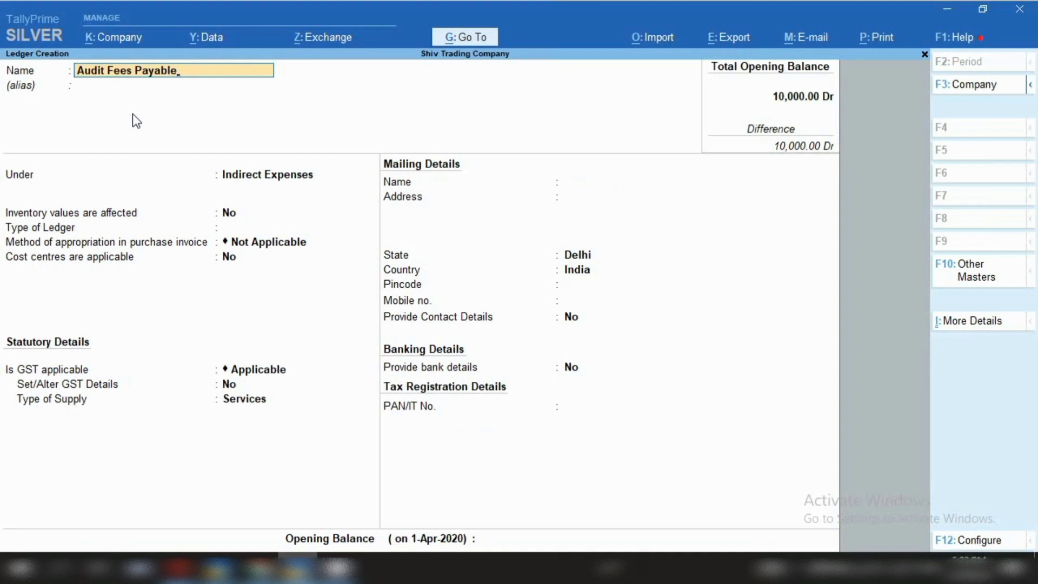
{"action": "key", "text": "Return"}
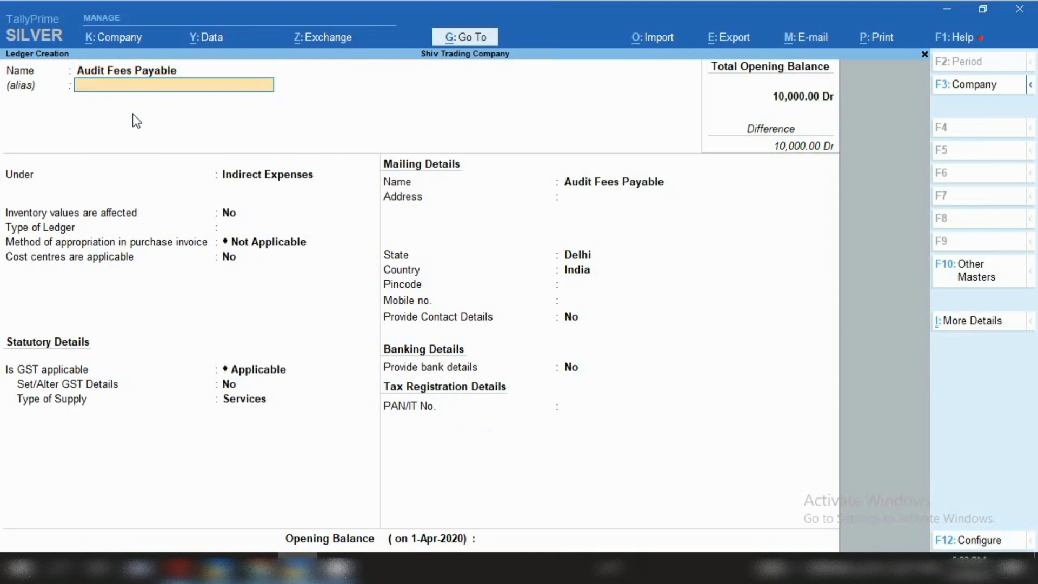
{"action": "key", "text": "Return"}
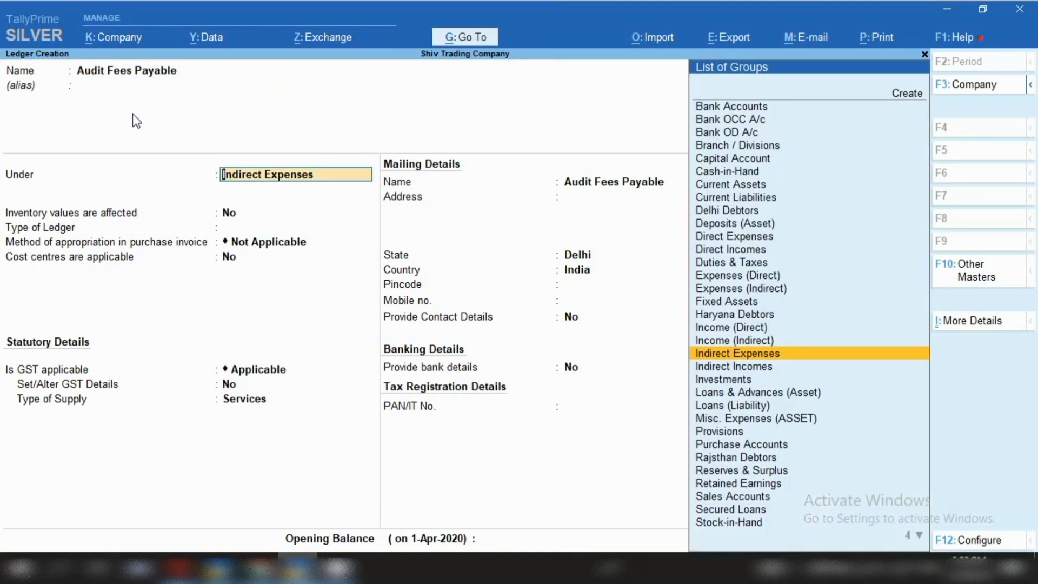
{"action": "type", "text": "Pr"}
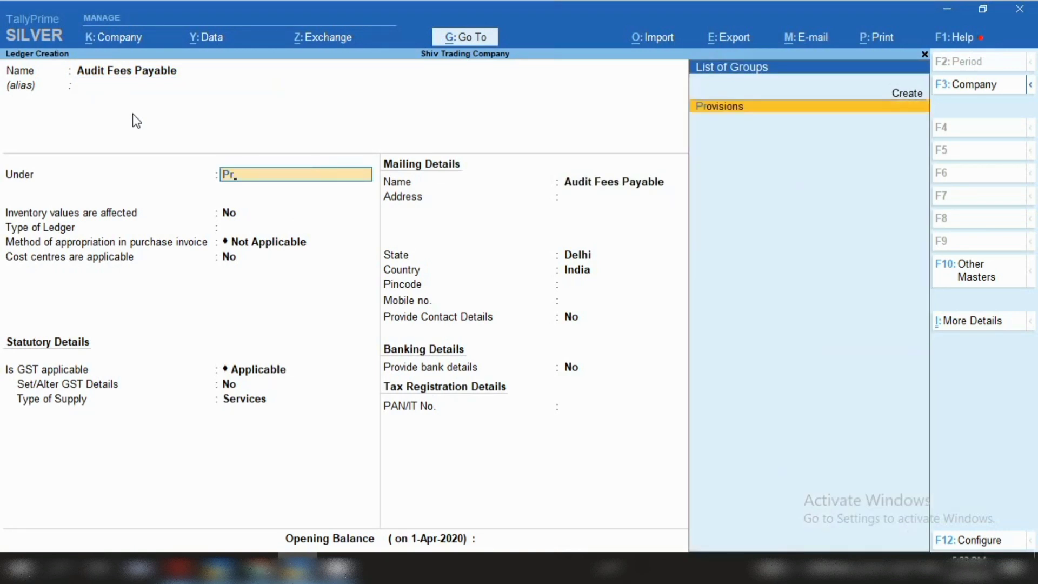
{"action": "key", "text": "Return"}
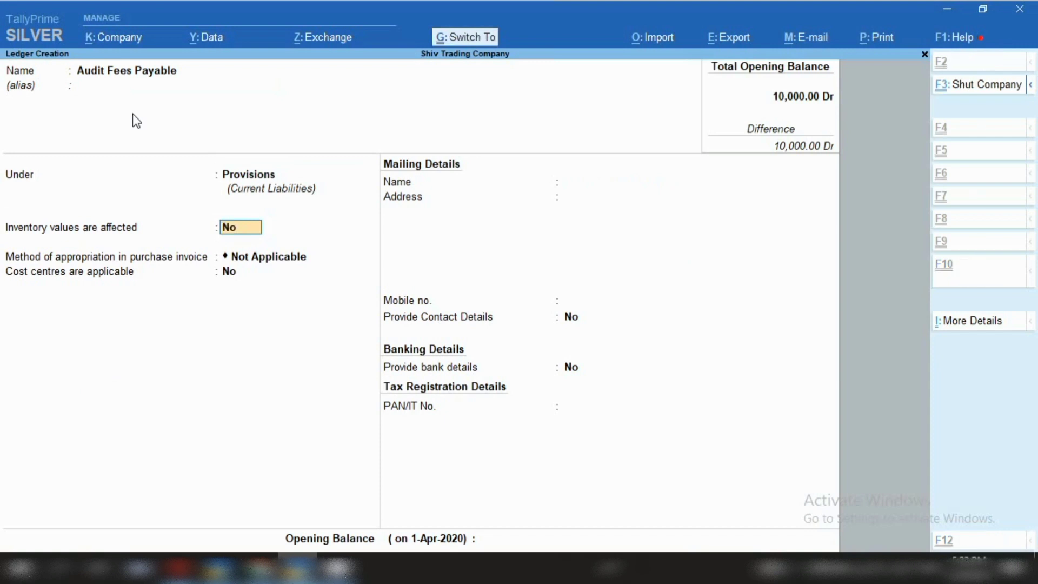
{"action": "key", "text": "ctrl+a"}
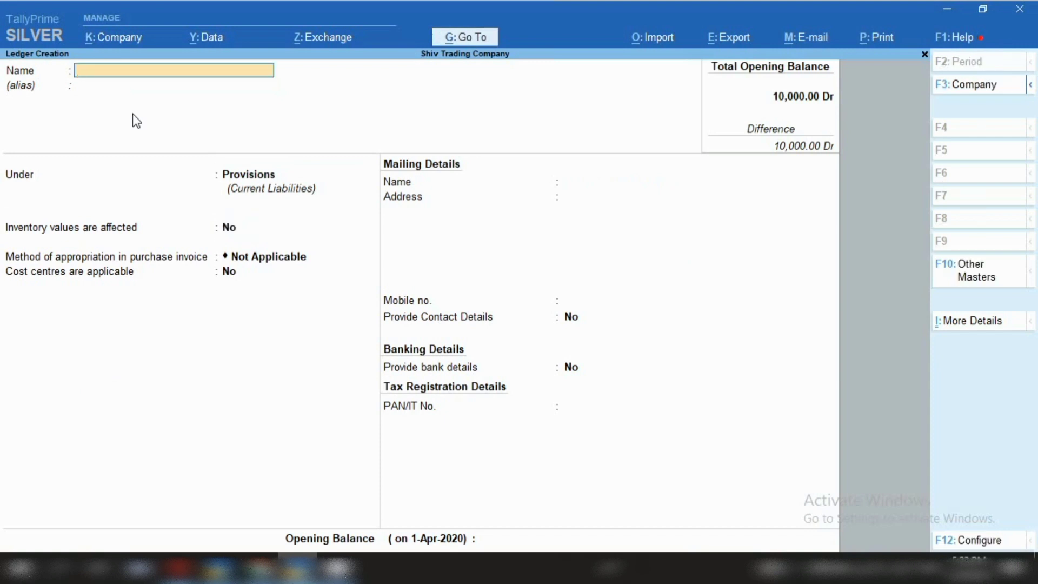
Name the next new ledger "Water Bill Exp", leave its alias blank and group it under Indirect Expenses
{"action": "type", "text": "Water Bill exp"}
{"action": "key", "text": "ctrl"}
{"action": "key", "text": "Return"}
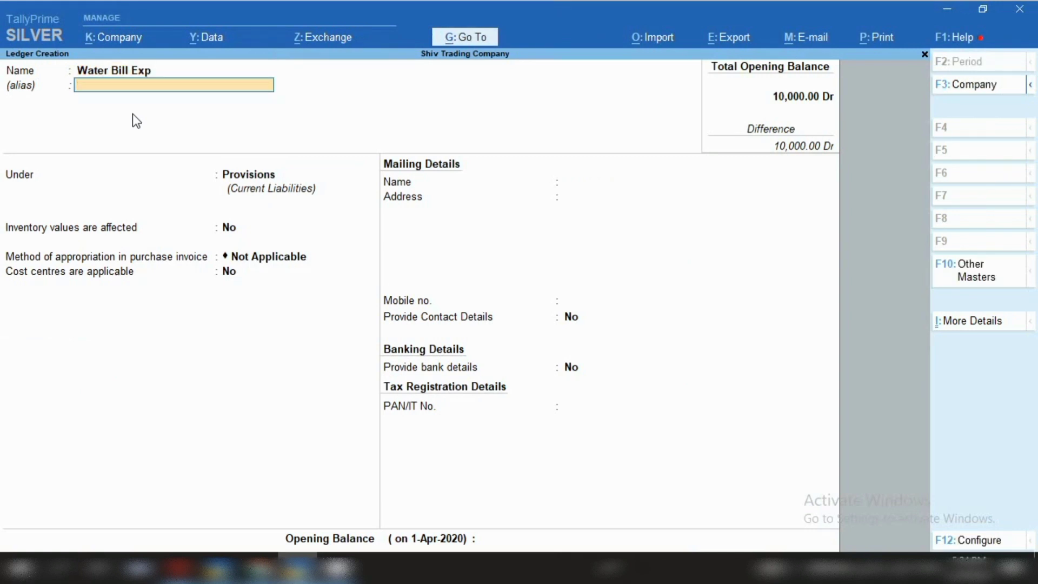
{"action": "key", "text": "Return"}
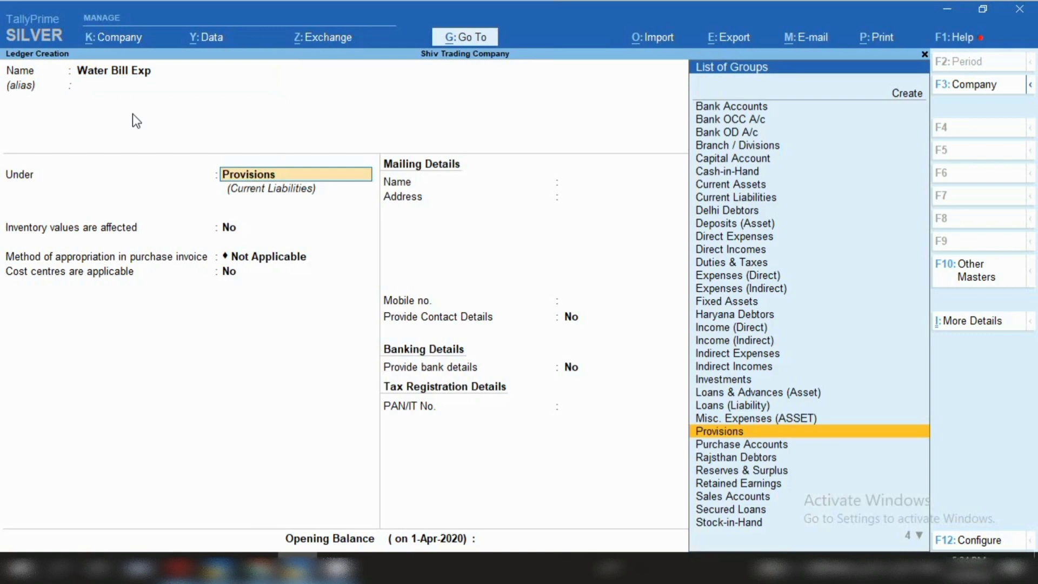
{"action": "type", "text": "In"}
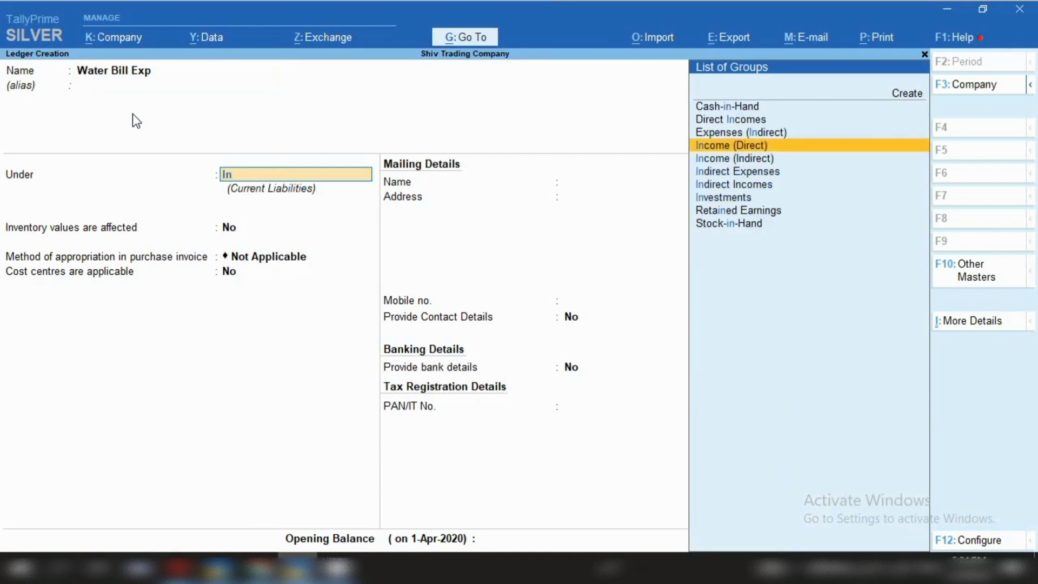
{"action": "key", "text": "Down"}
{"action": "key", "text": "Down"}
{"action": "key", "text": "Return"}
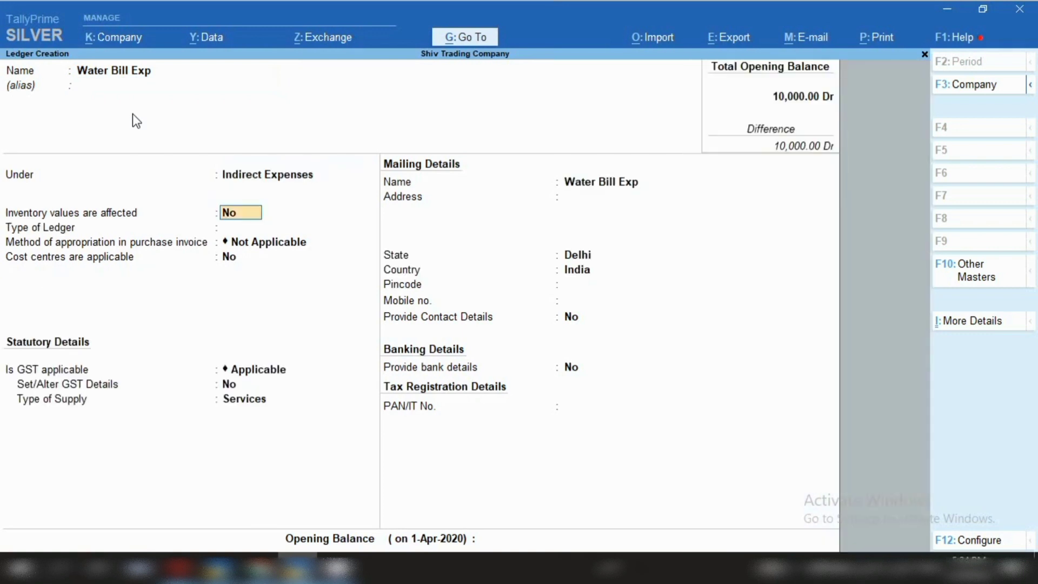
Set the Water Bill Exp ledger's type to Not Applicable, keep GST applicable and choose Yes for setting its GST details
{"action": "key", "text": "Return"}
{"action": "key", "text": "Return"}
{"action": "key", "text": "Return"}
{"action": "key", "text": "Return"}
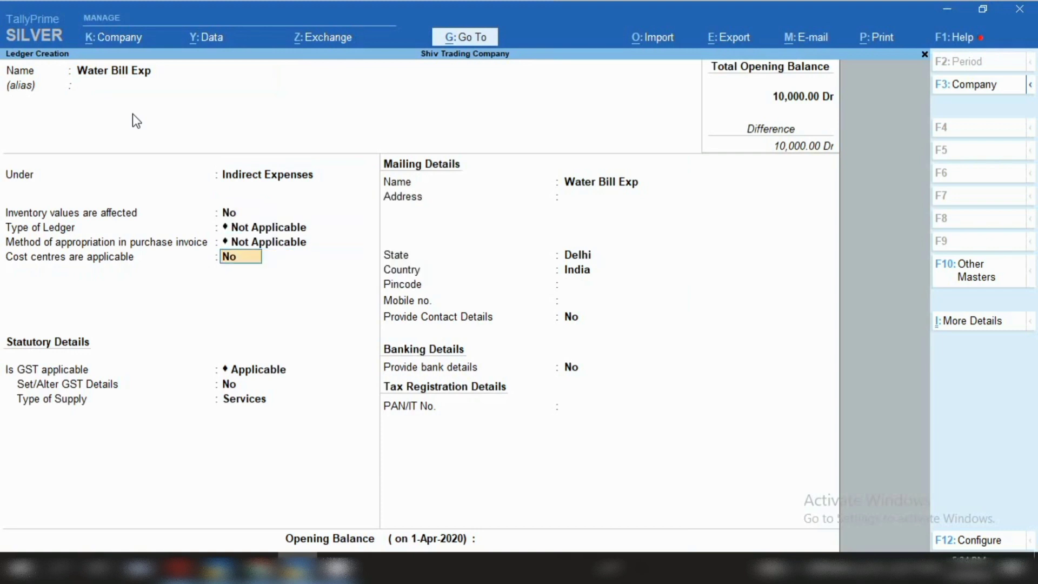
{"action": "key", "text": "Return"}
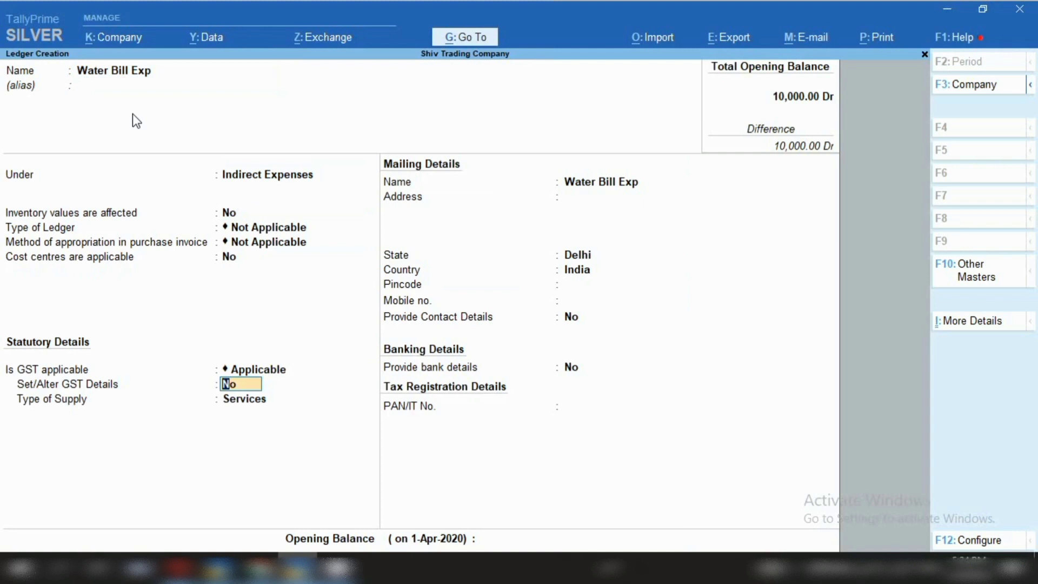
{"action": "key", "text": "y"}
{"action": "key", "text": "Return"}
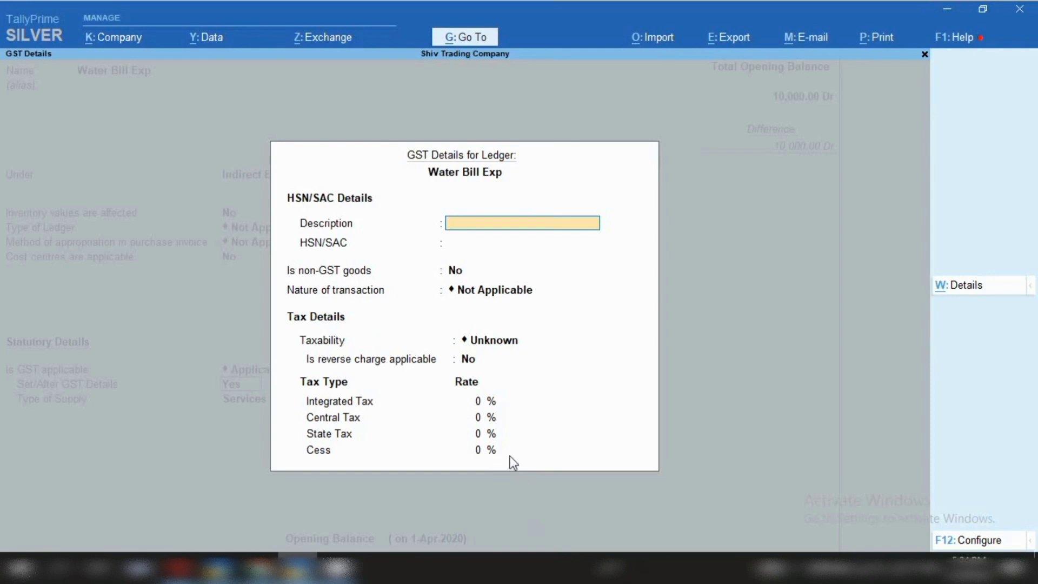
Accept the default GST details for Water Bill Exp and save it as a Services ledger
{"action": "key", "text": "ctrl+a"}
{"action": "key", "text": "alt"}
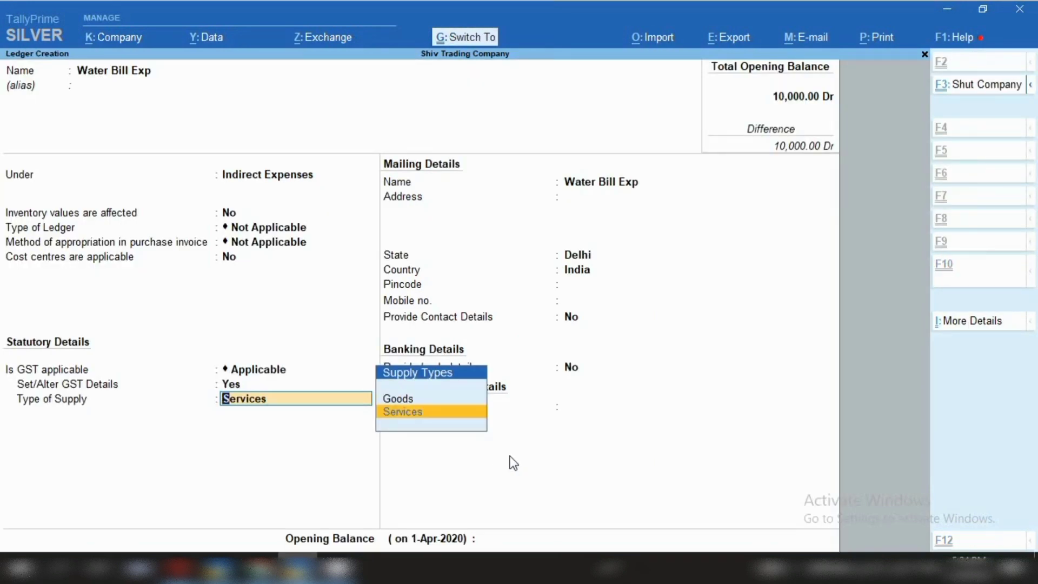
{"action": "key", "text": "ctrl+a"}
Create the ledger "water bill exp payable" without an alias, group it under Provisions and save it
{"action": "type", "text": "water bill exp"}
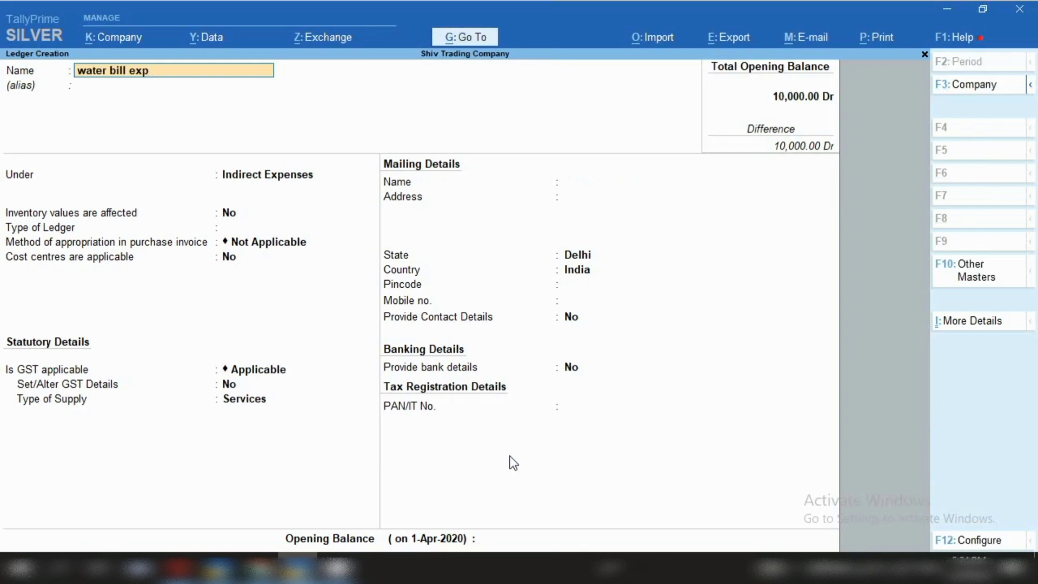
{"action": "type", "text": " payable"}
{"action": "key", "text": "Return"}
{"action": "key", "text": "Return"}
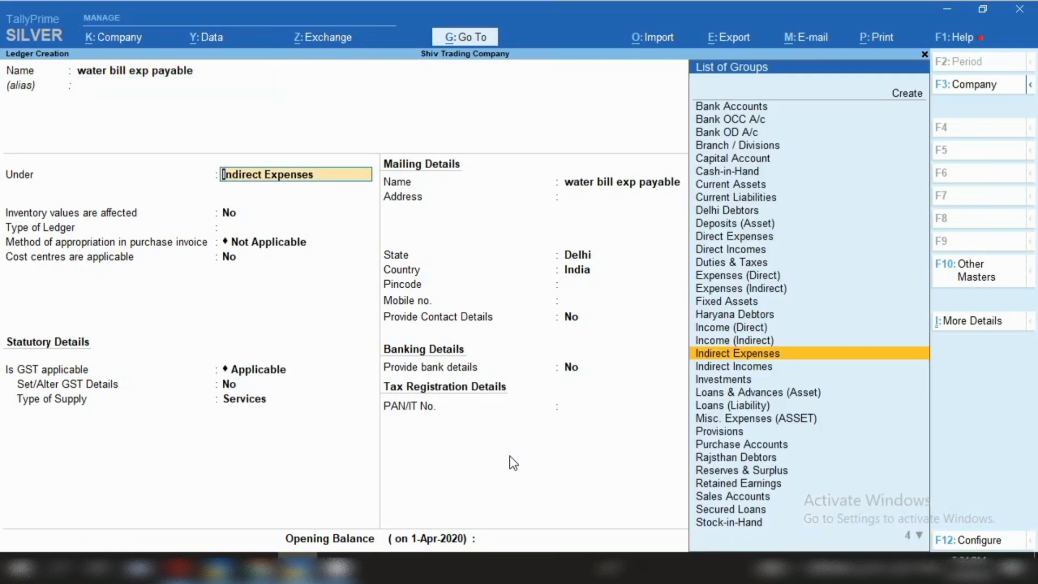
{"action": "type", "text": "Provisions"}
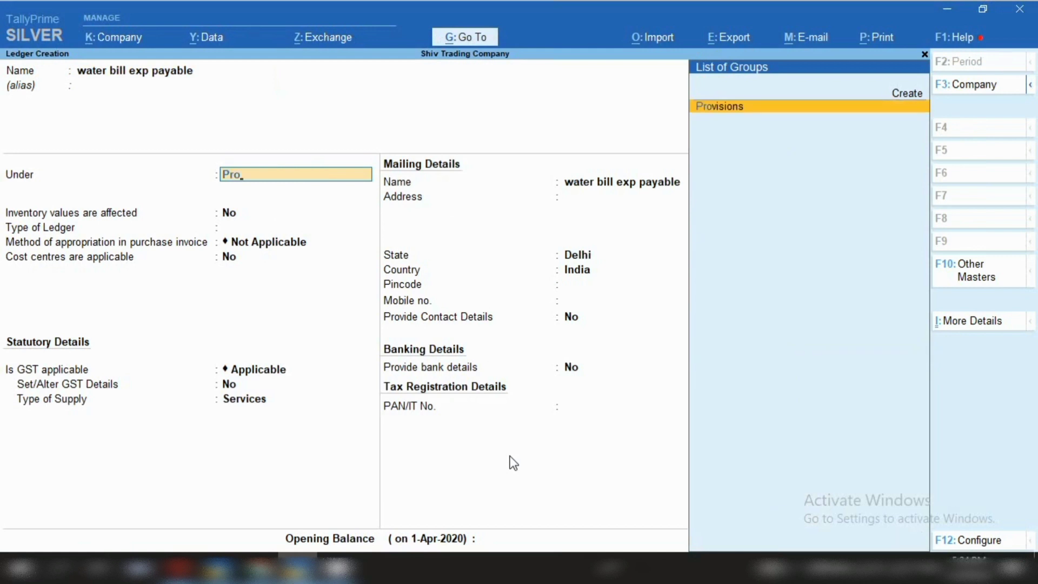
{"action": "key", "text": "Return"}
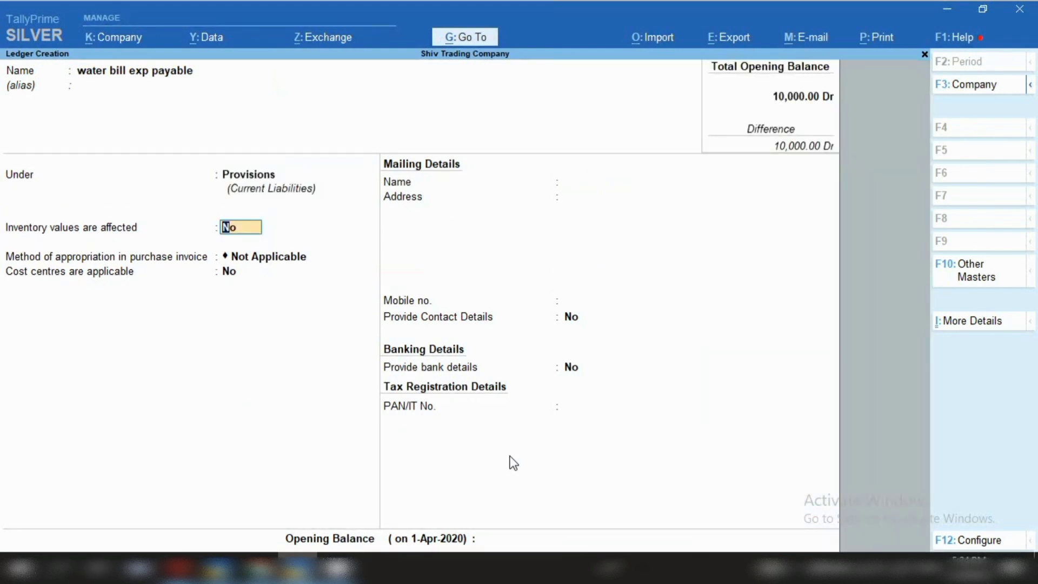
{"action": "key", "text": "ctrl"}
{"action": "key", "text": "ctrl+a"}
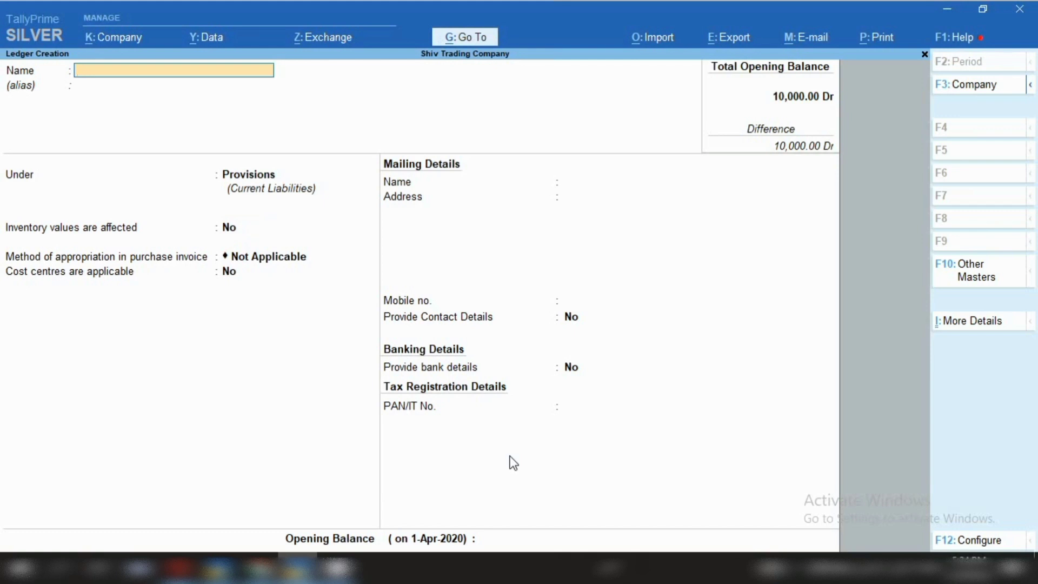
Name the next new ledger "Salary Exp", leave its alias blank and group it under Indirect Expenses
{"action": "type", "text": "Salary Exp"}
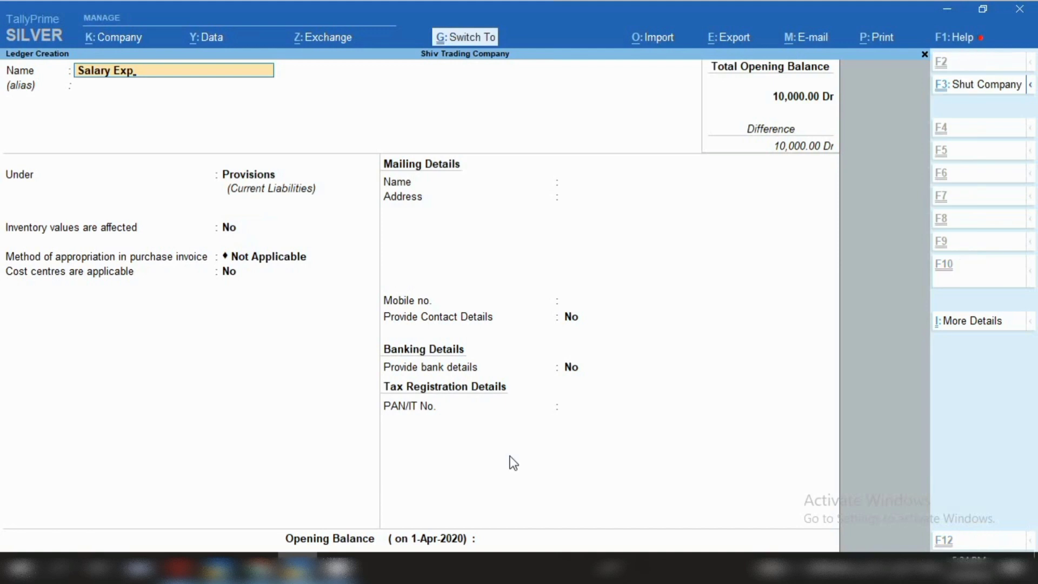
{"action": "key", "text": "Return"}
{"action": "key", "text": "Return"}
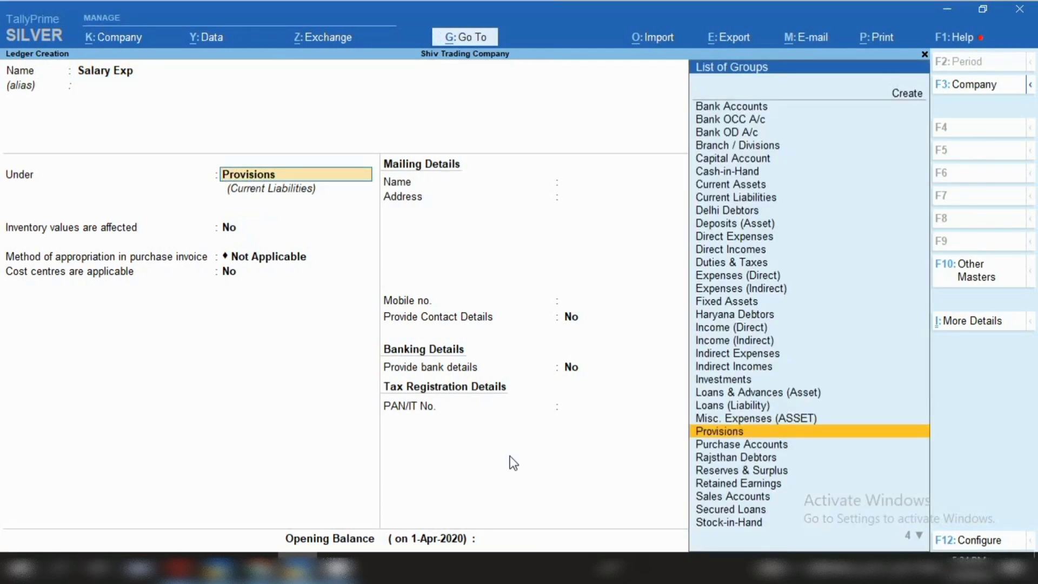
{"action": "type", "text": "In"}
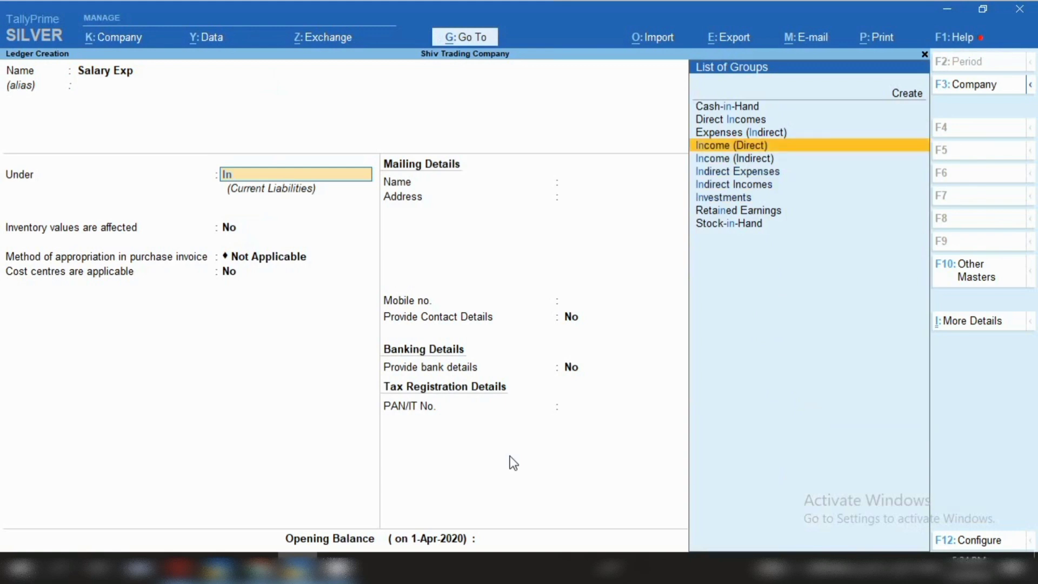
{"action": "key", "text": "Down"}
{"action": "key", "text": "Down"}
{"action": "key", "text": "Return"}
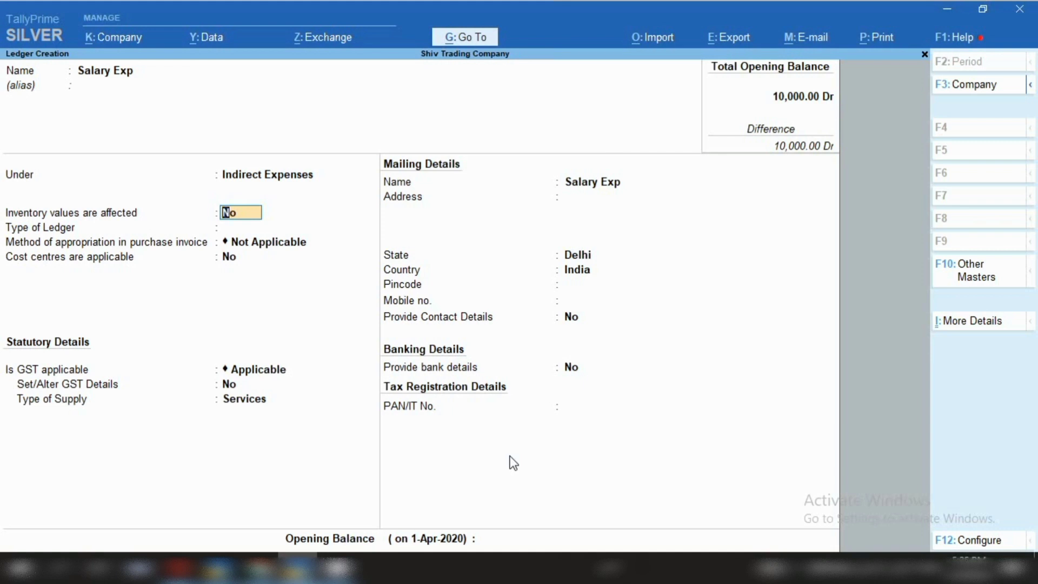
Set both the ledger type and GST applicability of Salary Exp to Not Applicable and save the ledger
{"action": "key", "text": "Return"}
{"action": "key", "text": "Return"}
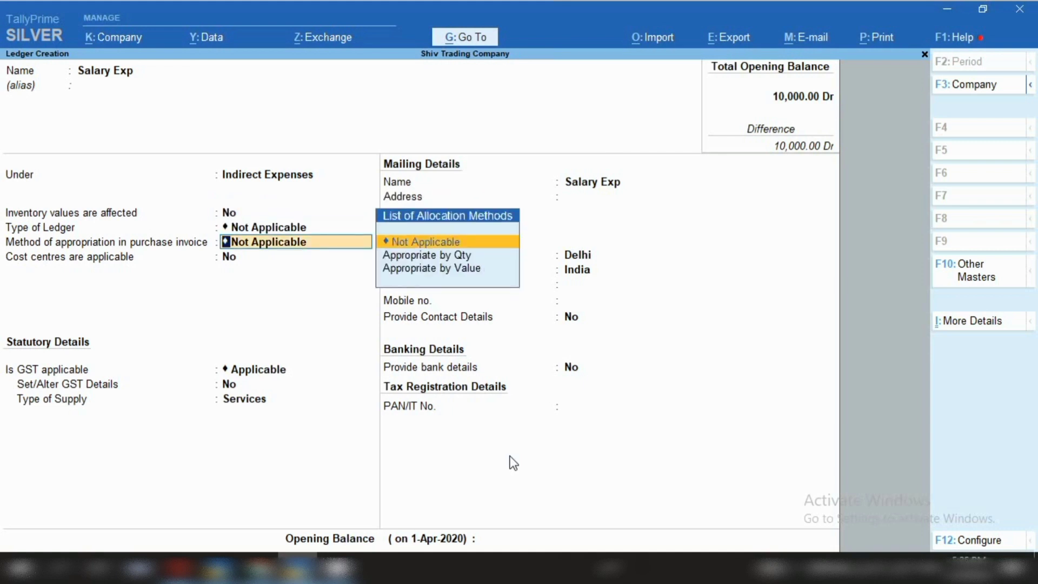
{"action": "key", "text": "Return"}
{"action": "key", "text": "Return"}
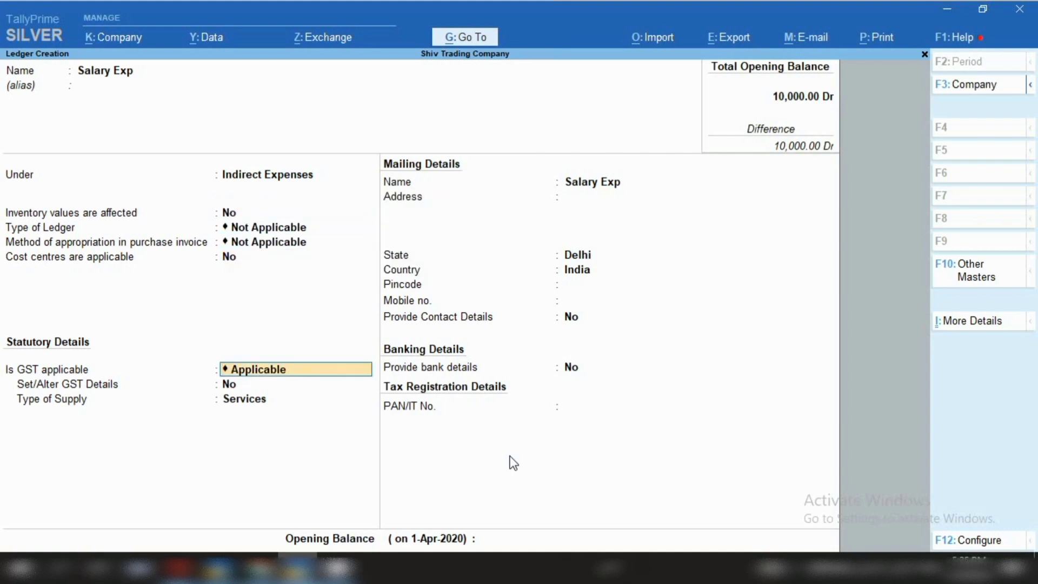
{"action": "type", "text": "N"}
{"action": "key", "text": "Return"}
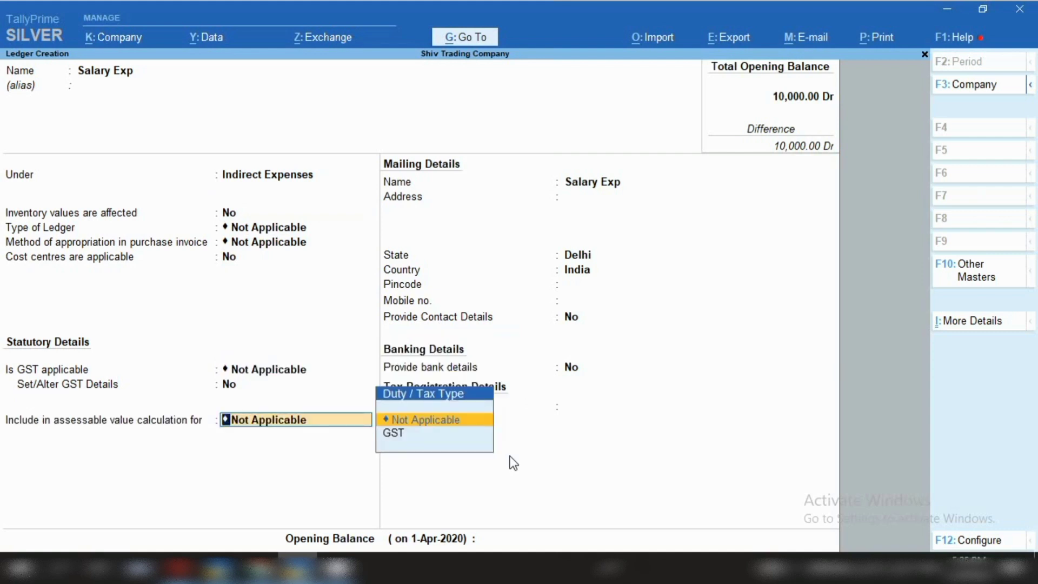
{"action": "key", "text": "ctrl+a"}
Name the next new ledger "salary payable" and leave its alias blank
{"action": "type", "text": "V"}
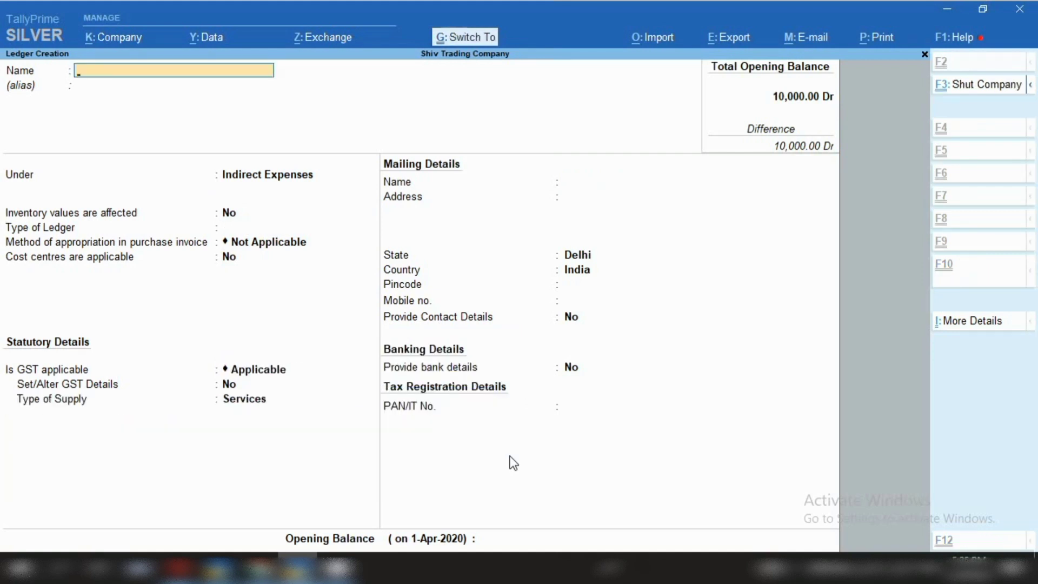
{"action": "key", "text": "BackSpace"}
{"action": "type", "text": "salary exp"}
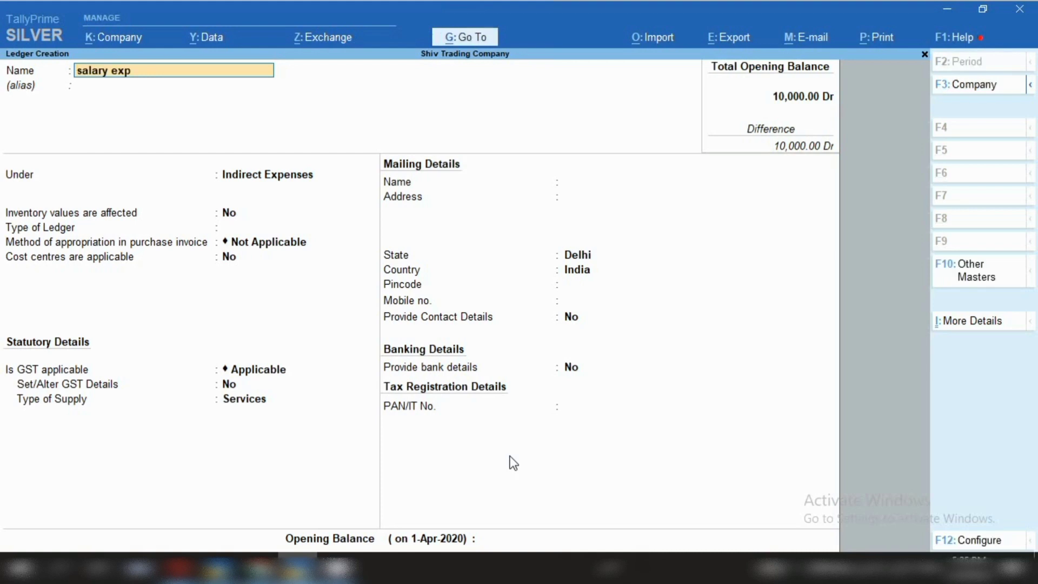
{"action": "type", "text": " pa"}
{"action": "key", "text": "BackSpace"}
{"action": "key", "text": "BackSpace"}
{"action": "key", "text": "BackSpace"}
{"action": "key", "text": "BackSpace"}
{"action": "key", "text": "BackSpace"}
{"action": "key", "text": "BackSpace"}
{"action": "type", "text": "payable"}
{"action": "key", "text": "Return"}
{"action": "key", "text": "Return"}
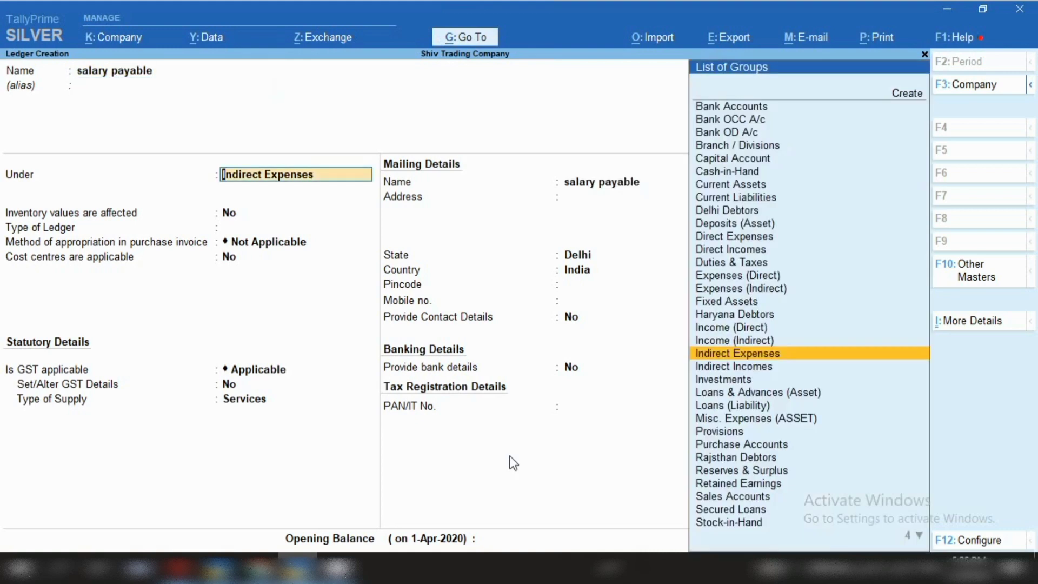
Group the salary payable ledger under Provisions and save it
{"action": "type", "text": "Pro"}
{"action": "key", "text": "Return"}
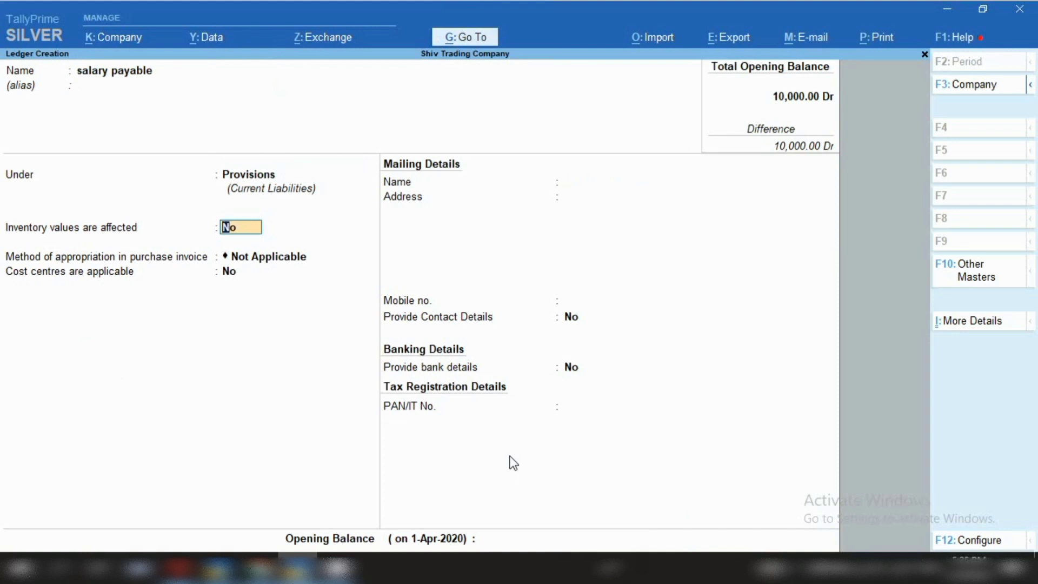
{"action": "key", "text": "ctrl+a"}
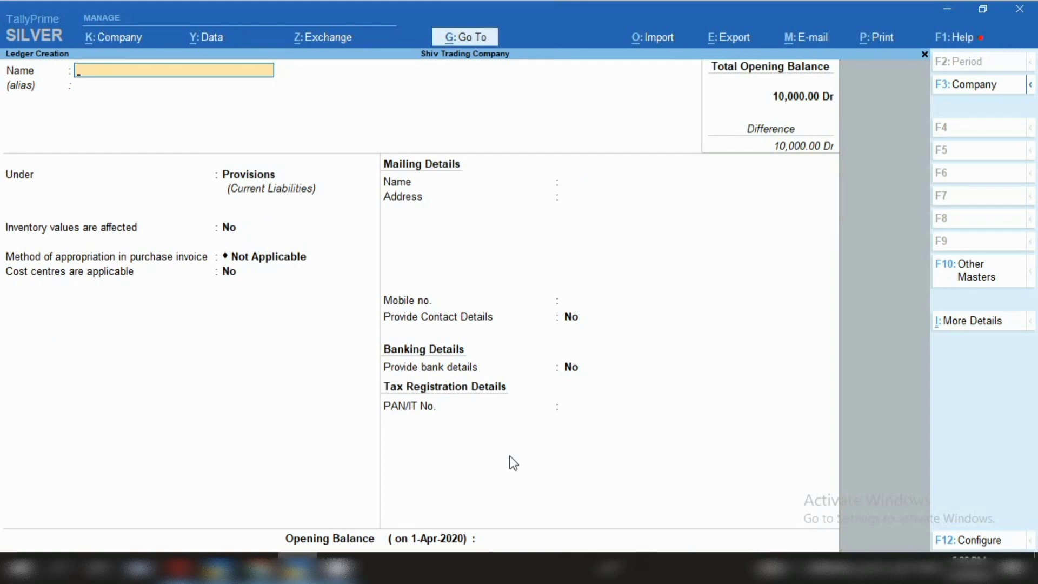
Name the next new ledger "Telephon Exp", leave its alias blank and group it under Indirect Expenses
{"action": "type", "text": "Telephon exp"}
{"action": "key", "text": "Return"}
{"action": "key", "text": "Return"}
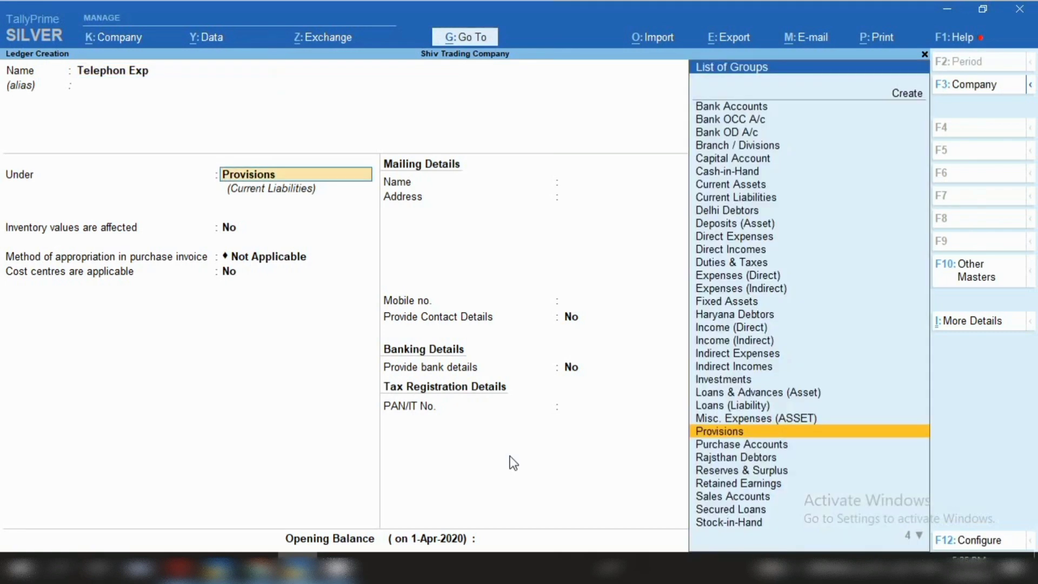
{"action": "type", "text": "In"}
{"action": "key", "text": "Down"}
{"action": "key", "text": "Down"}
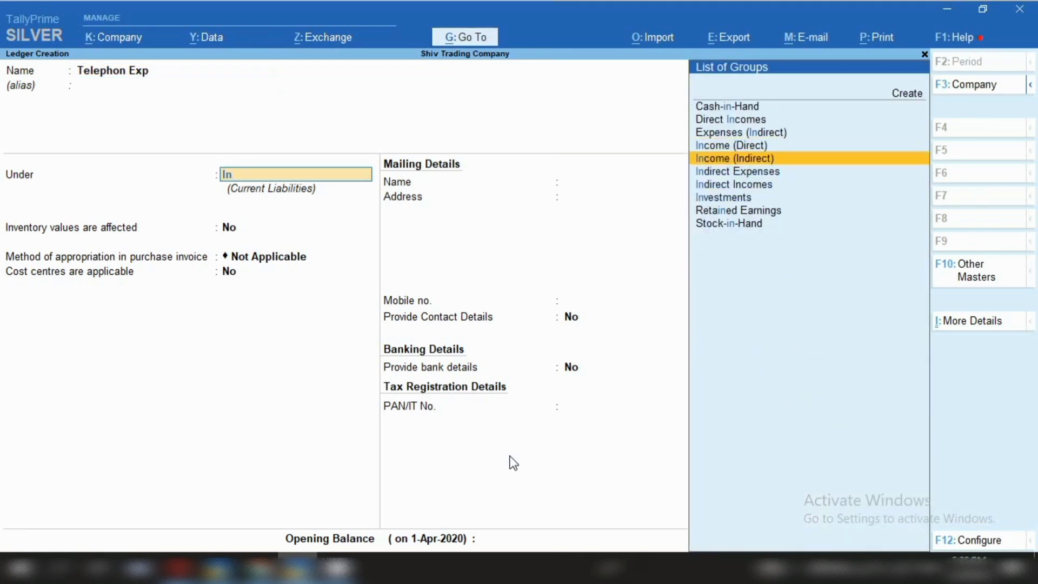
{"action": "key", "text": "Return"}
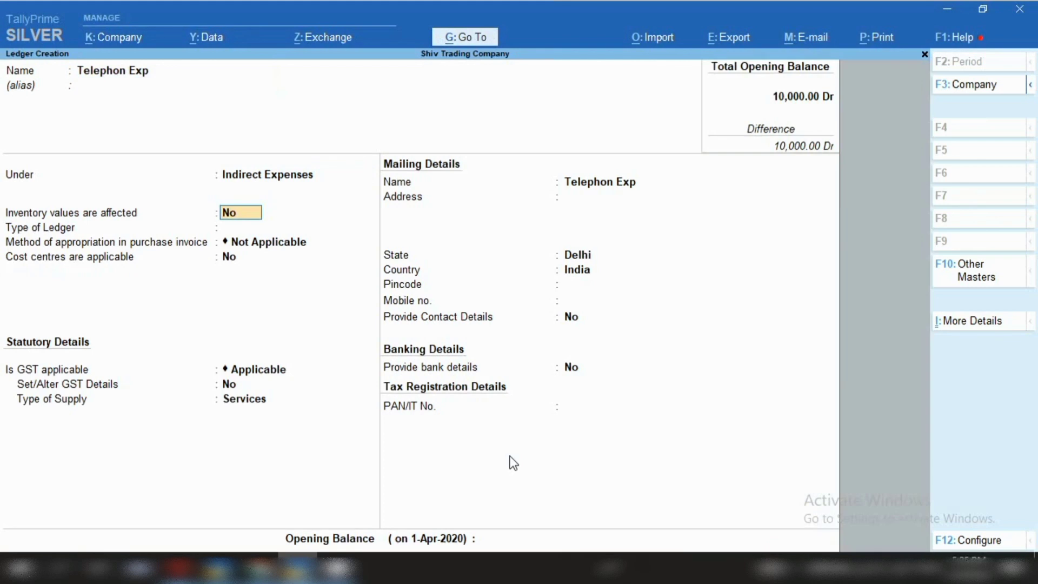
Set Telephon Exp's ledger type to Not Applicable, keep GST applicable and open its GST details, leaving the description and HSN/SAC blank
{"action": "key", "text": "Return"}
{"action": "key", "text": "Return"}
{"action": "key", "text": "Return"}
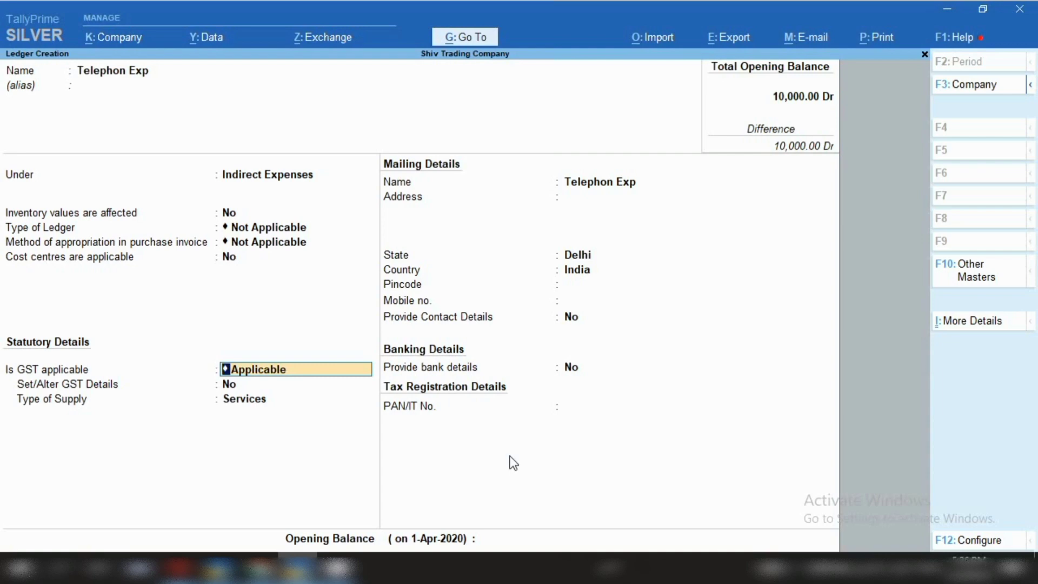
{"action": "key", "text": "Return"}
{"action": "type", "text": "y"}
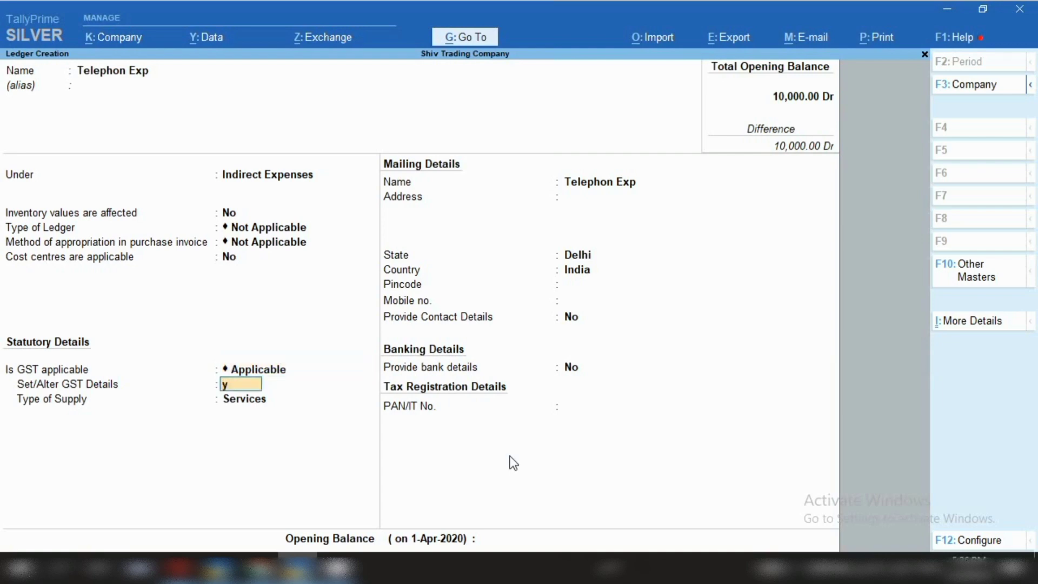
{"action": "key", "text": "Return"}
{"action": "key", "text": "Return"}
{"action": "key", "text": "Return"}
{"action": "key", "text": "Return"}
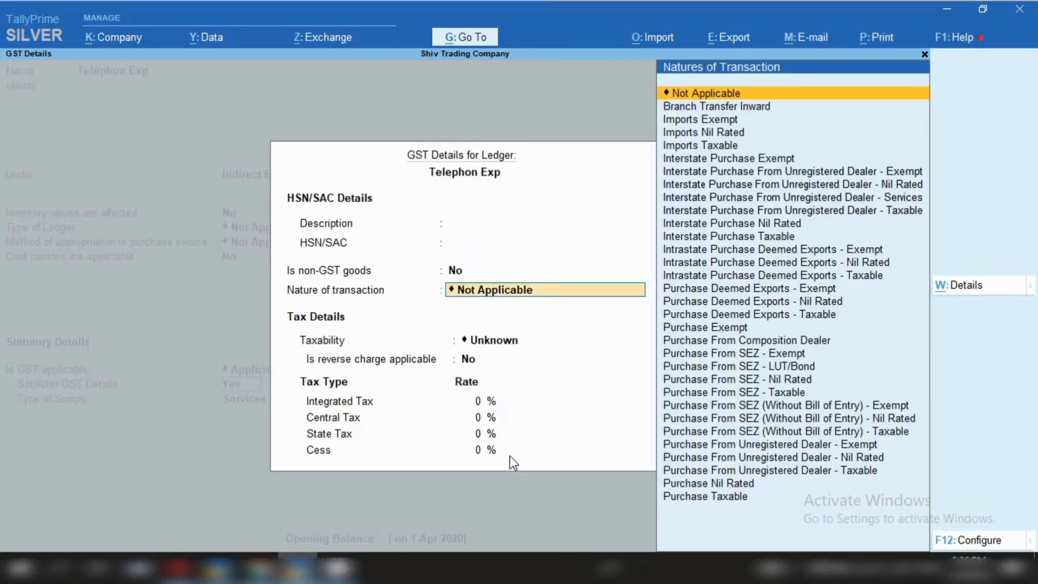
Set Telephon Exp's nature of transaction to Purchase Taxable with 18% integrated tax and save the ledger as a service supply
{"action": "key", "text": "Down"}
{"action": "key", "text": "Down"}
{"action": "key", "text": "Down"}
{"action": "key", "text": "Down"}
{"action": "key", "text": "Down"}
{"action": "key", "text": "Down"}
{"action": "key", "text": "Down"}
{"action": "key", "text": "Down"}
{"action": "key", "text": "Down"}
{"action": "key", "text": "Down"}
{"action": "key", "text": "Down"}
{"action": "key", "text": "Down"}
{"action": "key", "text": "Down"}
{"action": "key", "text": "Down"}
{"action": "key", "text": "Down"}
{"action": "key", "text": "Down"}
{"action": "key", "text": "Down"}
{"action": "key", "text": "Down"}
{"action": "key", "text": "Down"}
{"action": "key", "text": "Down"}
{"action": "key", "text": "Down"}
{"action": "key", "text": "Down"}
{"action": "key", "text": "Down"}
{"action": "key", "text": "Down"}
{"action": "key", "text": "Down"}
{"action": "key", "text": "Down"}
{"action": "key", "text": "Down"}
{"action": "key", "text": "Down"}
{"action": "key", "text": "Down"}
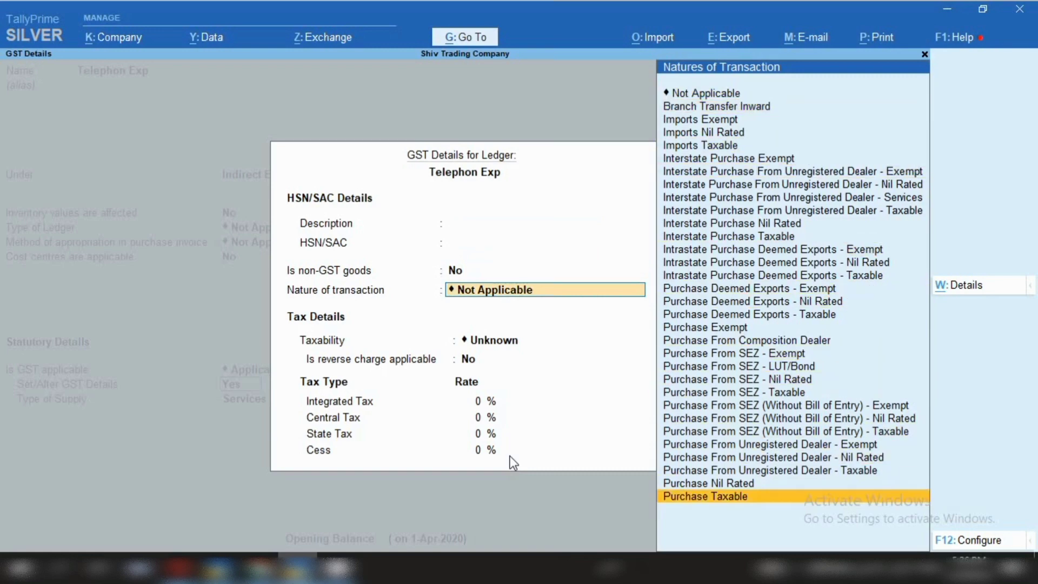
{"action": "key", "text": "Return"}
{"action": "type", "text": "18"}
{"action": "key", "text": "ctrl+a"}
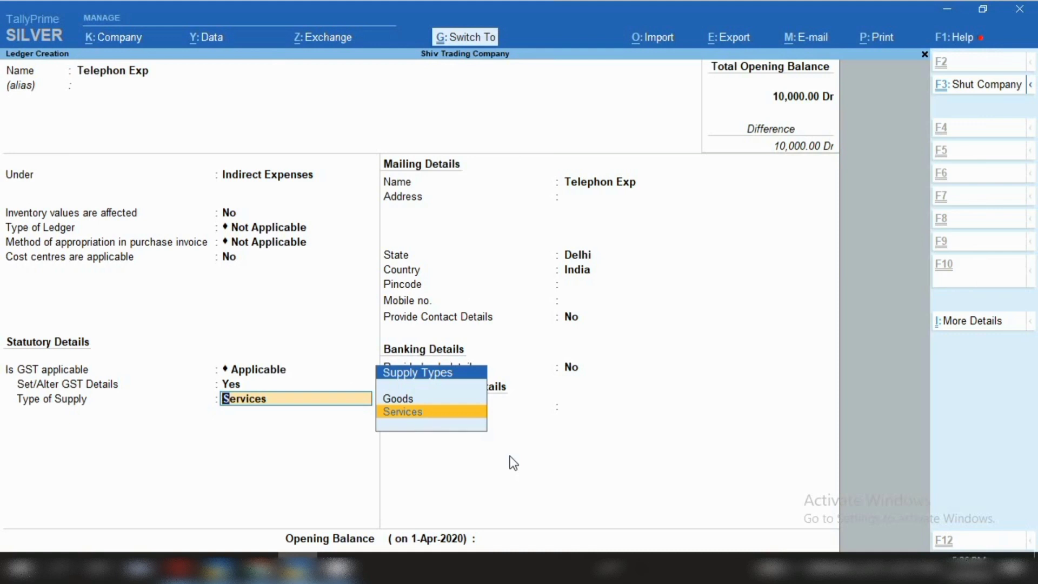
{"action": "key", "text": "ctrl+a"}
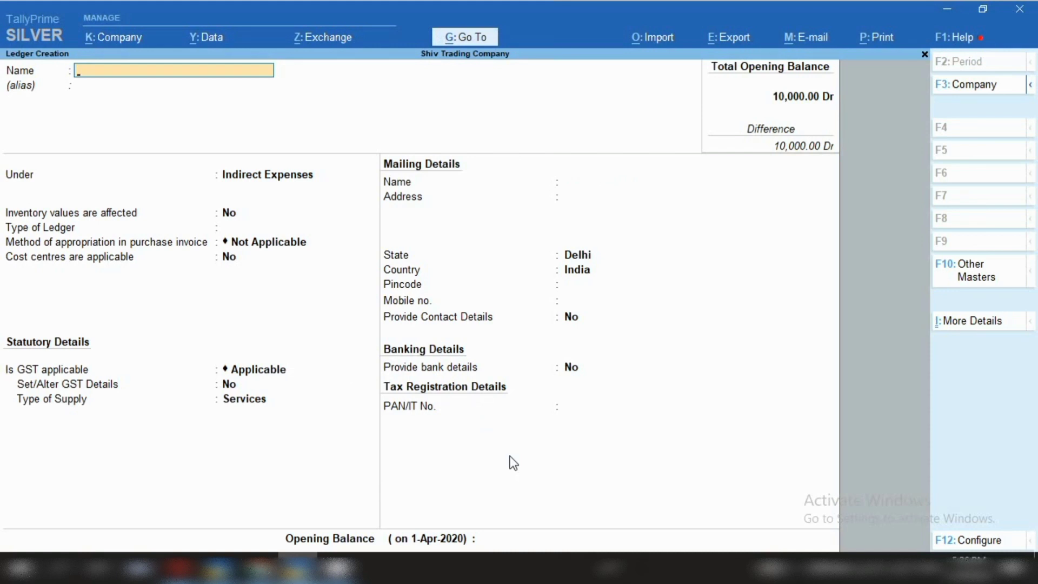
Create the ledger "telephon exp payable" under Provisions with no alias and save it
{"action": "type", "text": "telephon exp"}
{"action": "type", "text": "payable"}
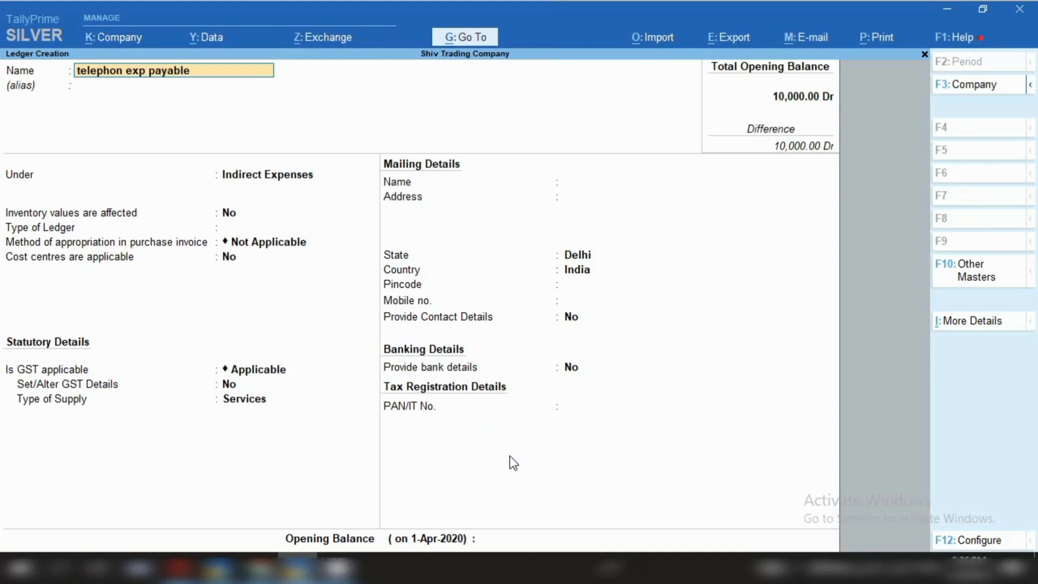
{"action": "key", "text": "Return"}
{"action": "key", "text": "Return"}
{"action": "type", "text": "Pro"}
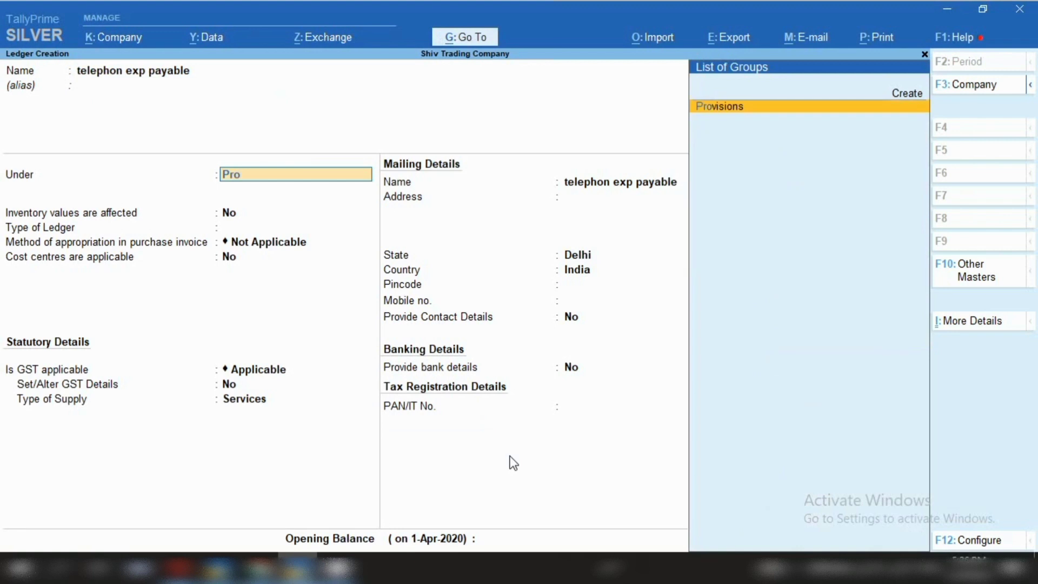
{"action": "key", "text": "Return"}
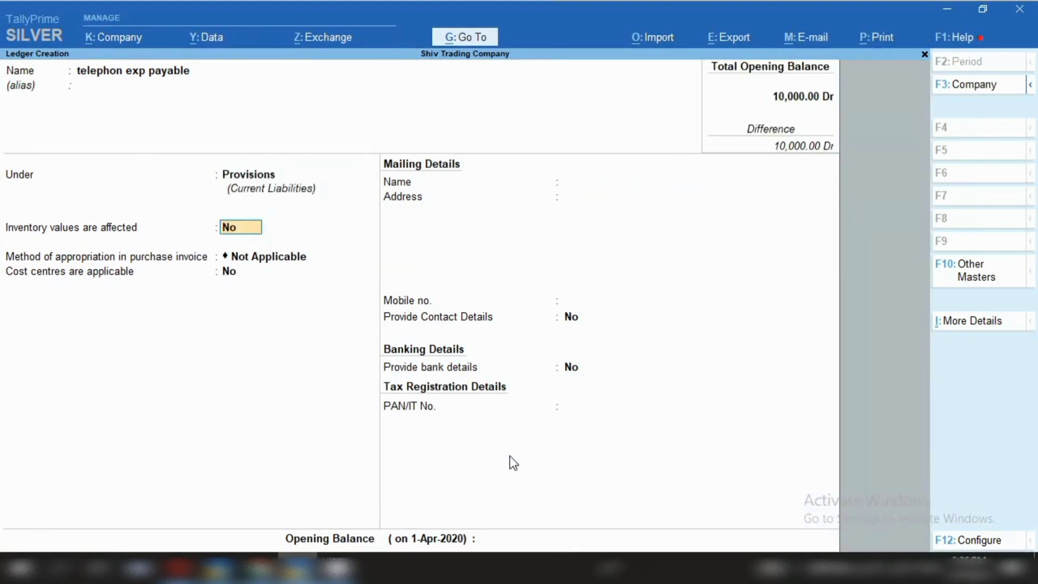
{"action": "key", "text": "ctrl+a"}
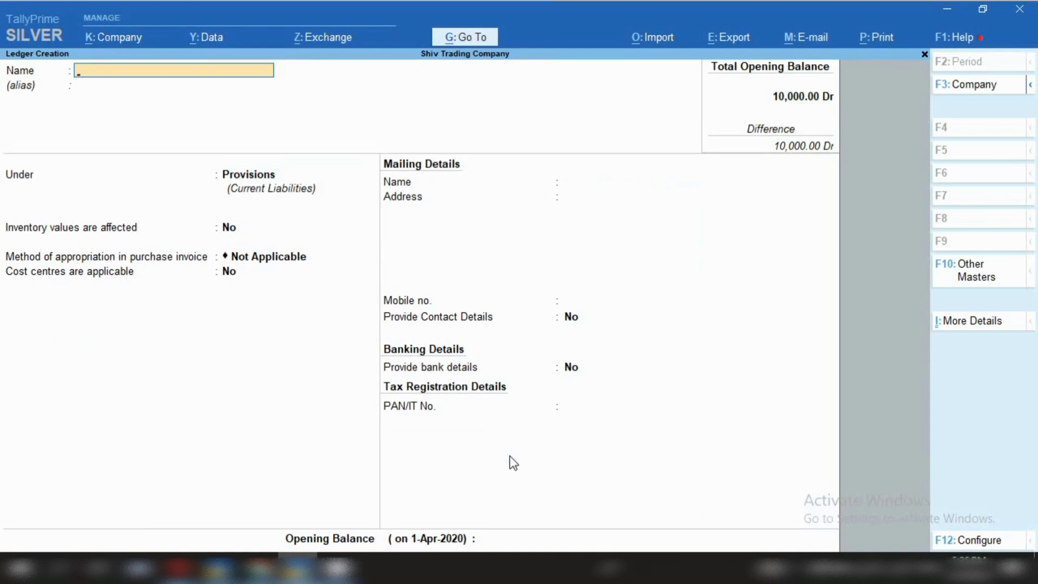
Name the next new ledger "Printing & Stationalry Exp", leave its alias blank and group it under Indirect Expenses
{"action": "type", "text": "Printing & Stationalry e"}
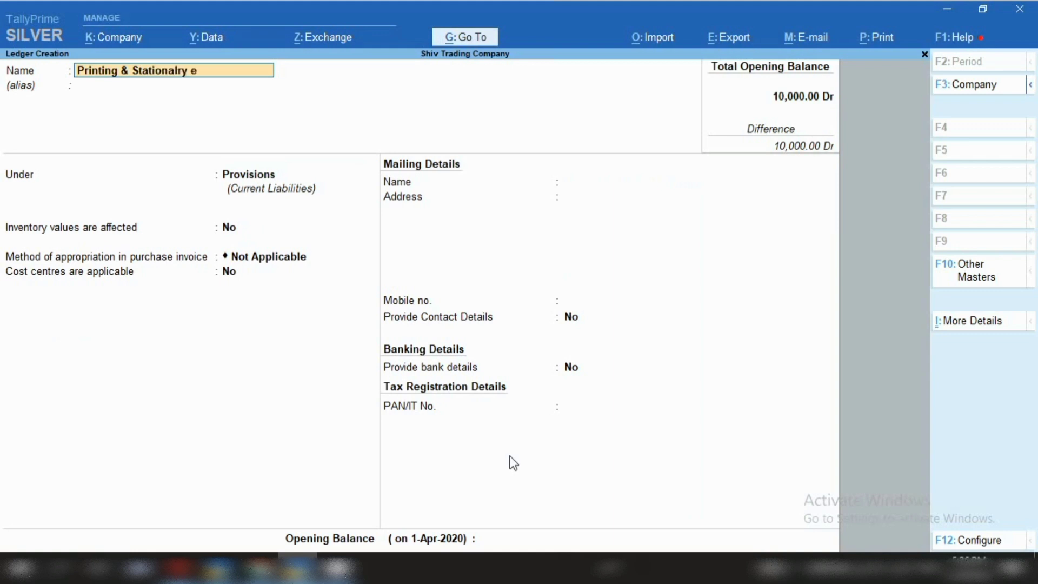
{"action": "type", "text": "xp"}
{"action": "key", "text": "Return"}
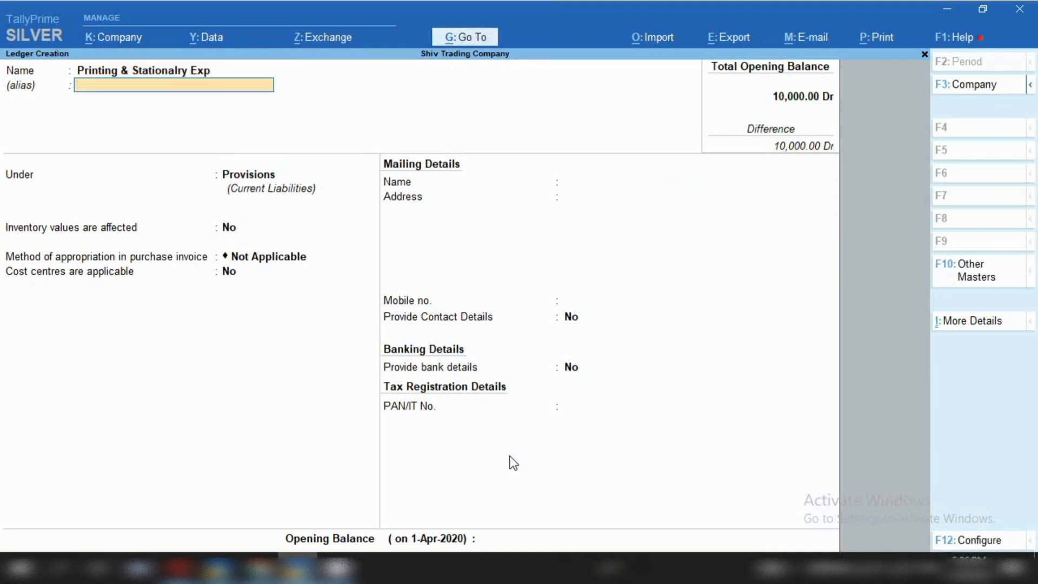
{"action": "key", "text": "Return"}
{"action": "type", "text": "In"}
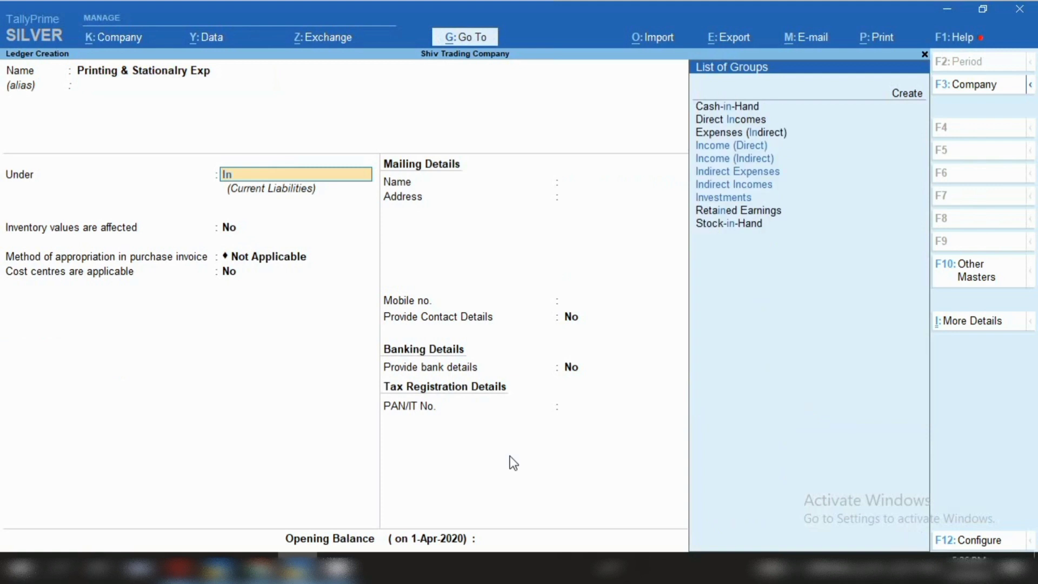
{"action": "key", "text": "Down"}
{"action": "key", "text": "Down"}
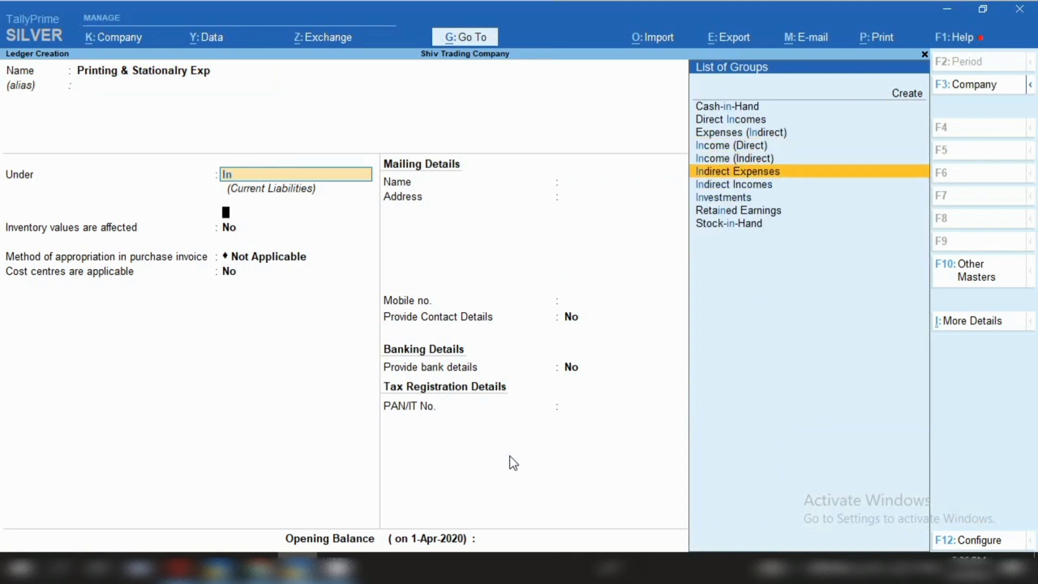
{"action": "key", "text": "Return"}
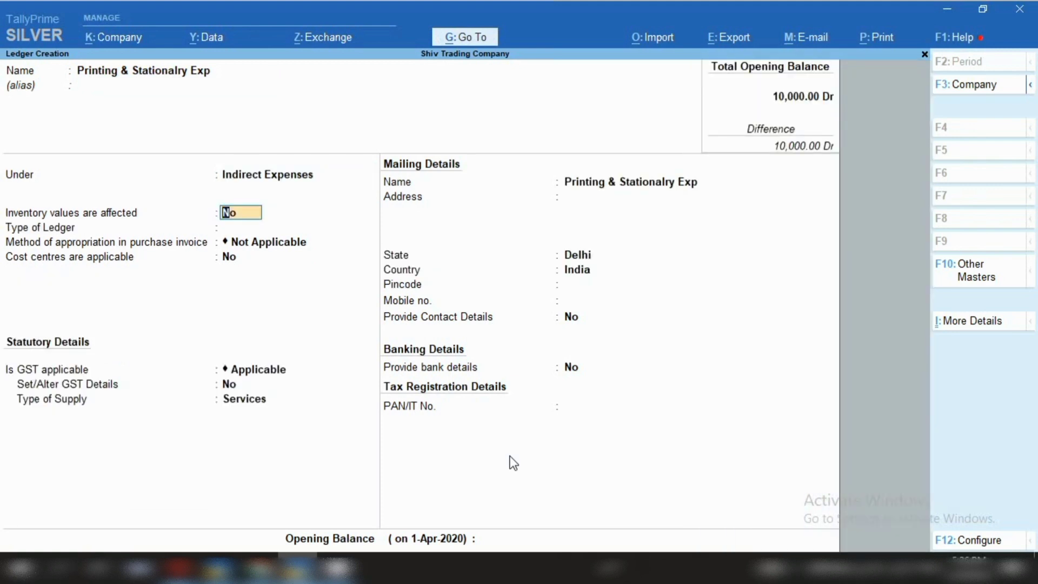
Set Printing & Stationalry Exp's ledger type to Not Applicable, keep GST applicable and open its GST details, leaving description and HSN/SAC blank
{"action": "key", "text": "Return"}
{"action": "key", "text": "Return"}
{"action": "key", "text": "Return"}
{"action": "key", "text": "Return"}
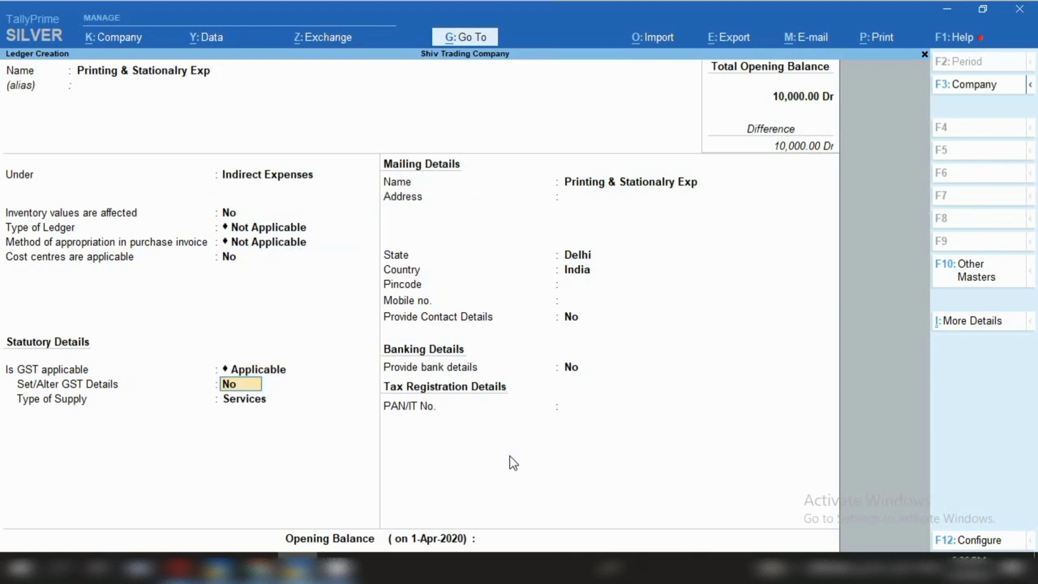
{"action": "type", "text": "y"}
{"action": "key", "text": "Return"}
{"action": "key", "text": "Return"}
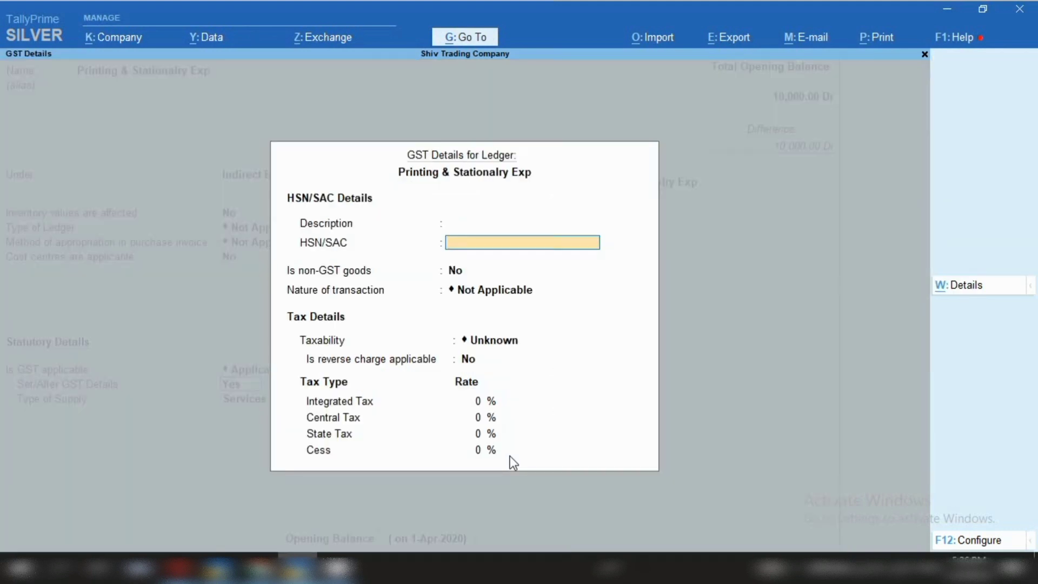
{"action": "key", "text": "Return"}
{"action": "key", "text": "Return"}
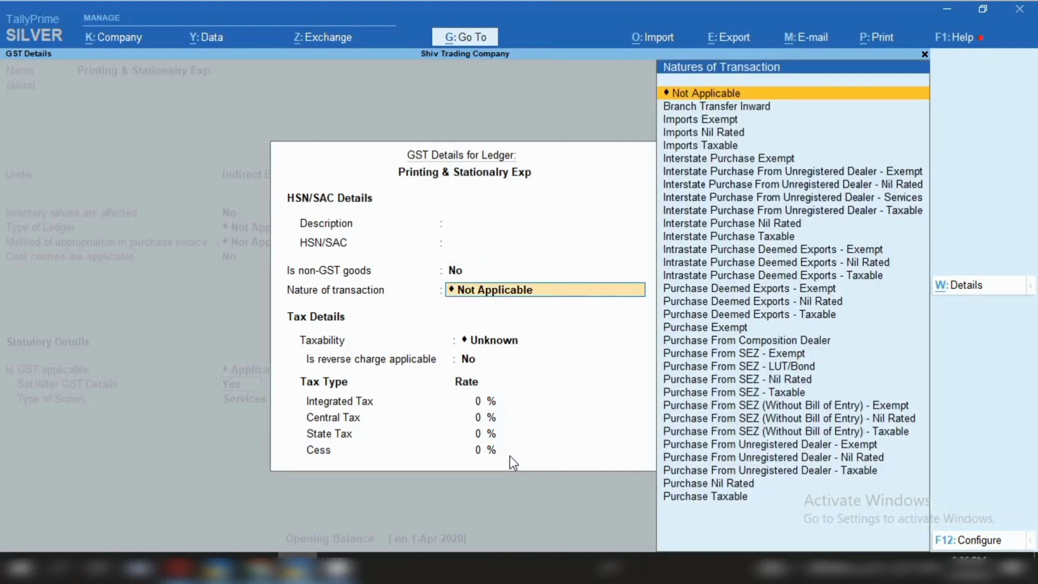
Set Printing & Stationalry Exp's nature of transaction to Purchase Taxable with 18% integrated tax and save the ledger as a service supply
{"action": "key", "text": "Down"}
{"action": "key", "text": "Down"}
{"action": "key", "text": "Down"}
{"action": "key", "text": "Down"}
{"action": "key", "text": "Down"}
{"action": "key", "text": "Down"}
{"action": "key", "text": "Down"}
{"action": "key", "text": "Down"}
{"action": "key", "text": "Down"}
{"action": "key", "text": "Down"}
{"action": "key", "text": "Down"}
{"action": "key", "text": "Down"}
{"action": "key", "text": "Down"}
{"action": "key", "text": "Down"}
{"action": "key", "text": "Down"}
{"action": "key", "text": "Down"}
{"action": "key", "text": "Down"}
{"action": "key", "text": "Down"}
{"action": "key", "text": "Down"}
{"action": "key", "text": "Down"}
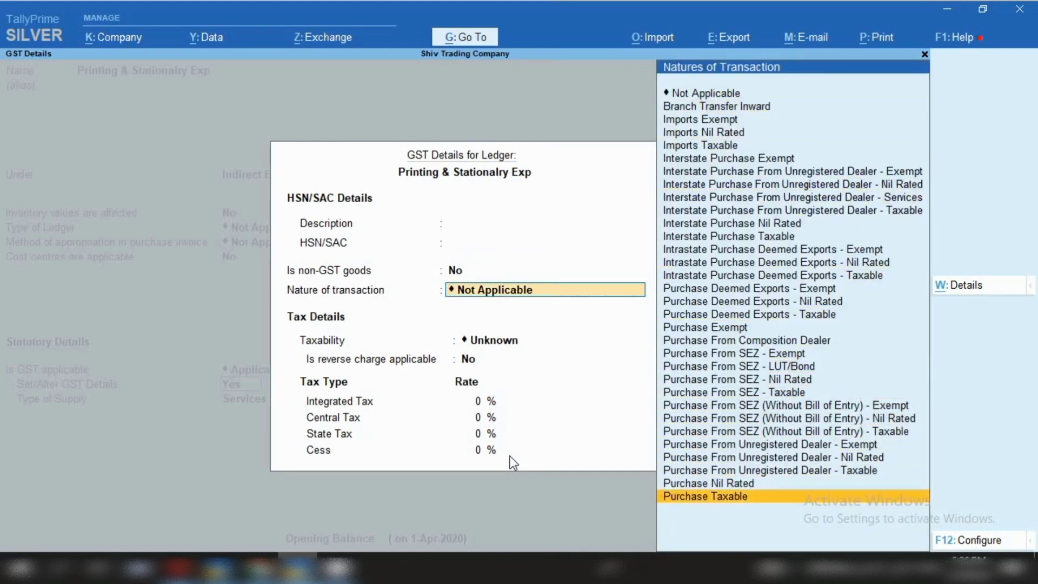
{"action": "key", "text": "Return"}
{"action": "key", "text": "Return"}
{"action": "type", "text": "18"}
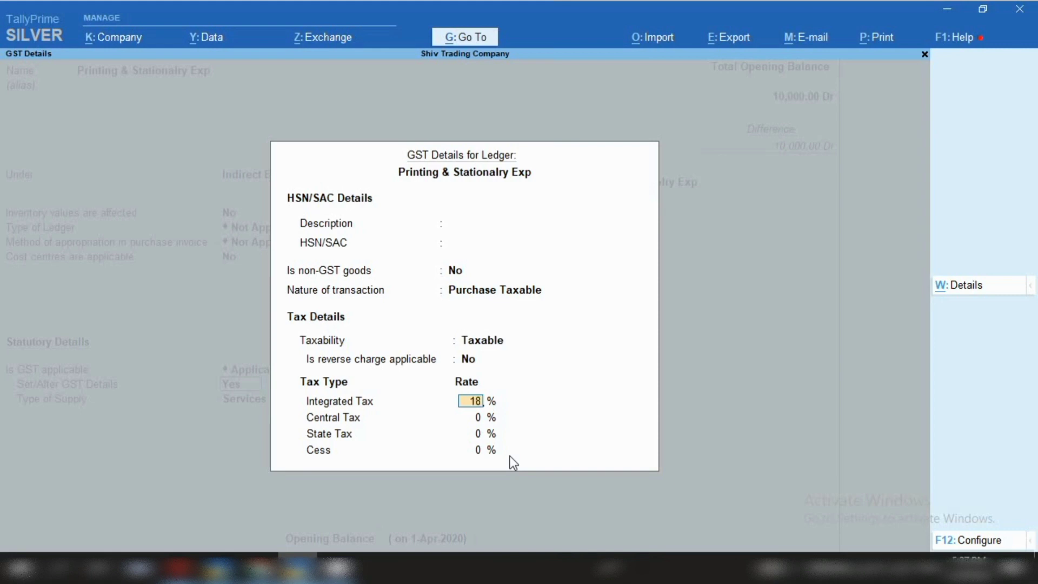
{"action": "key", "text": "ctrl+a"}
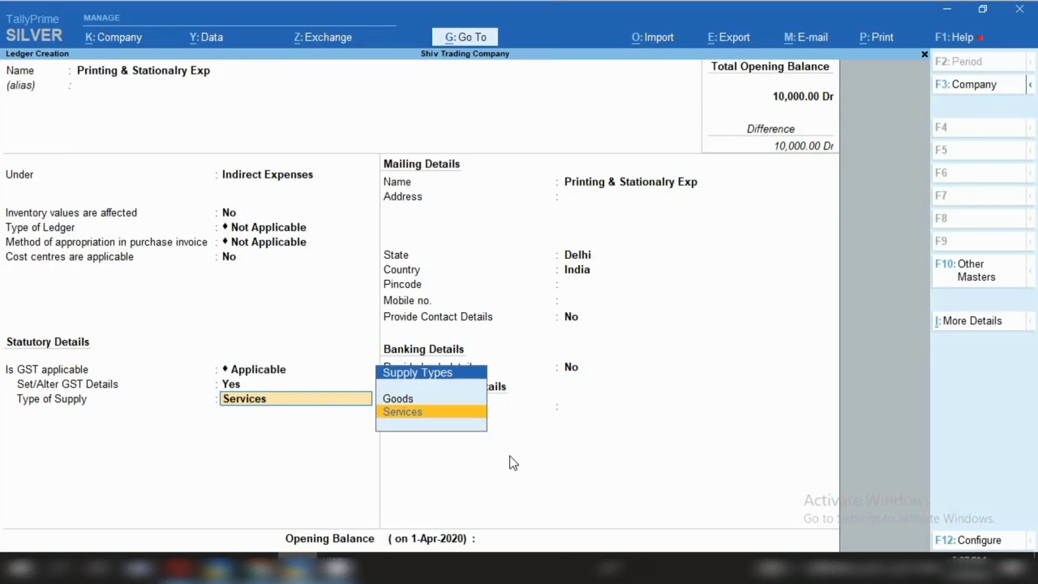
{"action": "key", "text": "ctrl+a"}
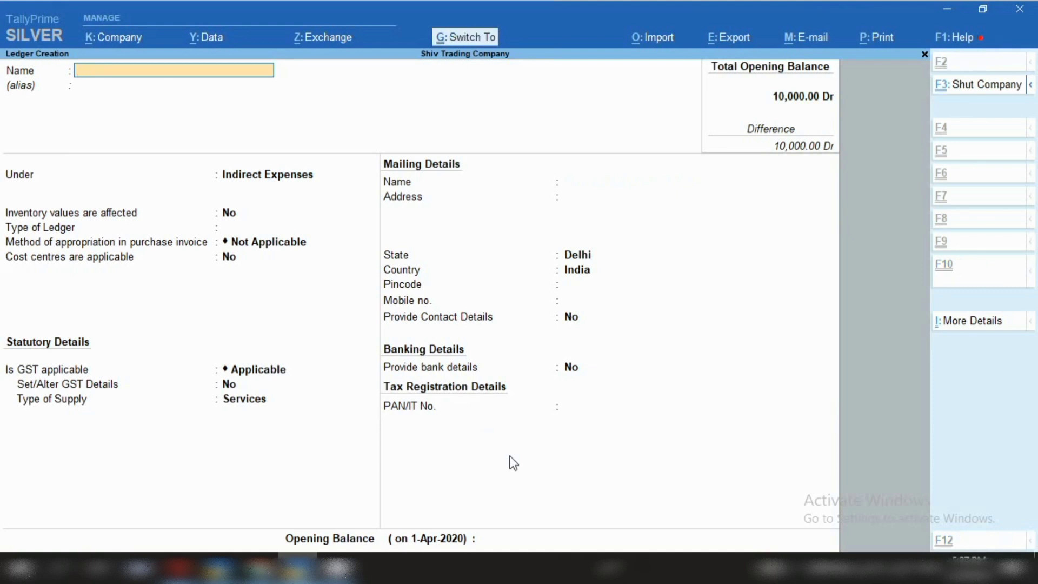
Create the ledger "printing & stationalry payable" under Provisions with no alias and save it
{"action": "type", "text": "printing & stationalry exp"}
{"action": "key", "text": "BackSpace"}
{"action": "key", "text": "BackSpace"}
{"action": "key", "text": "BackSpace"}
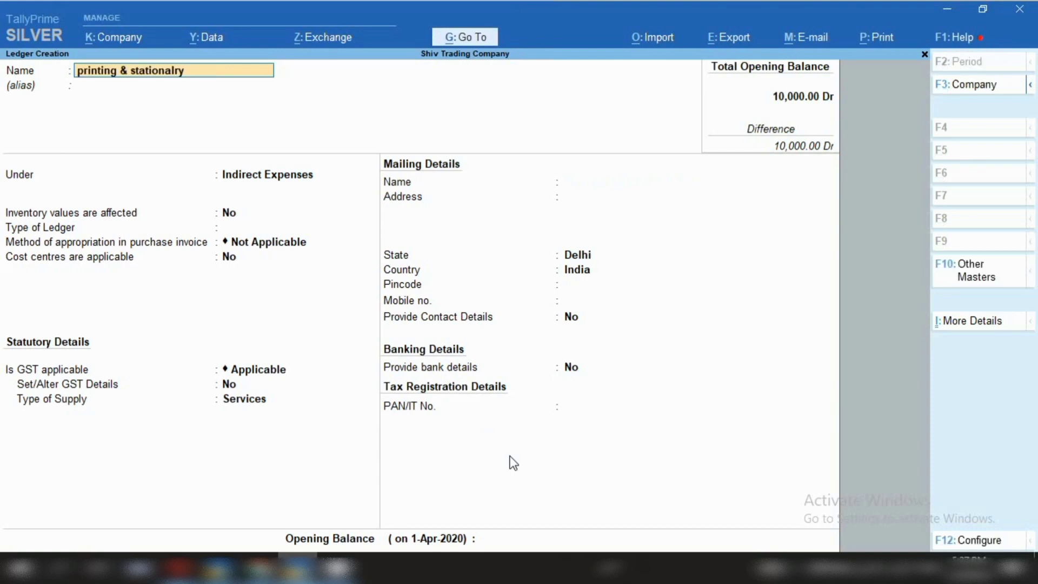
{"action": "type", "text": "payable"}
{"action": "key", "text": "Return"}
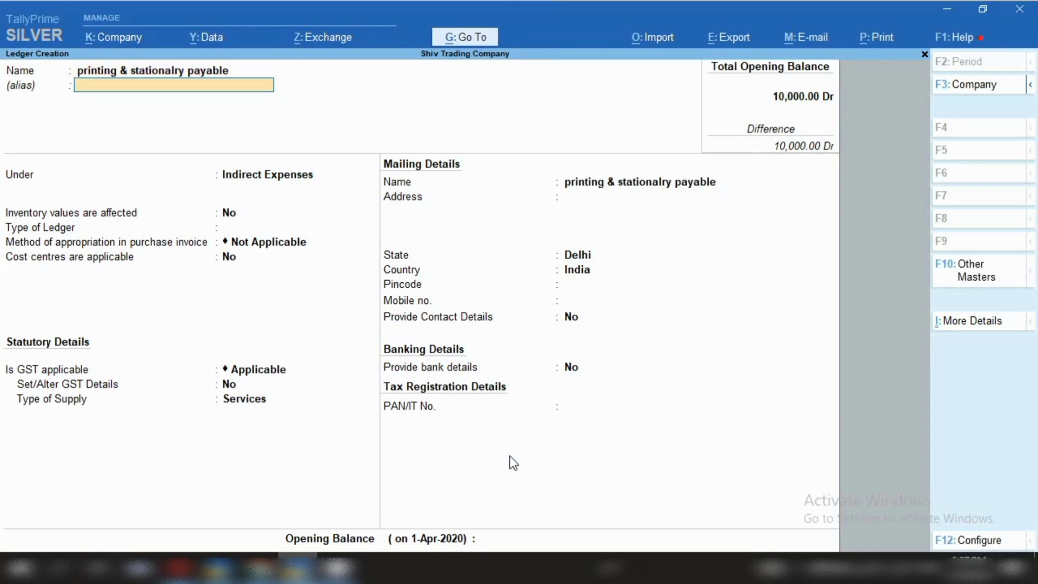
{"action": "key", "text": "Return"}
{"action": "type", "text": "Provisions"}
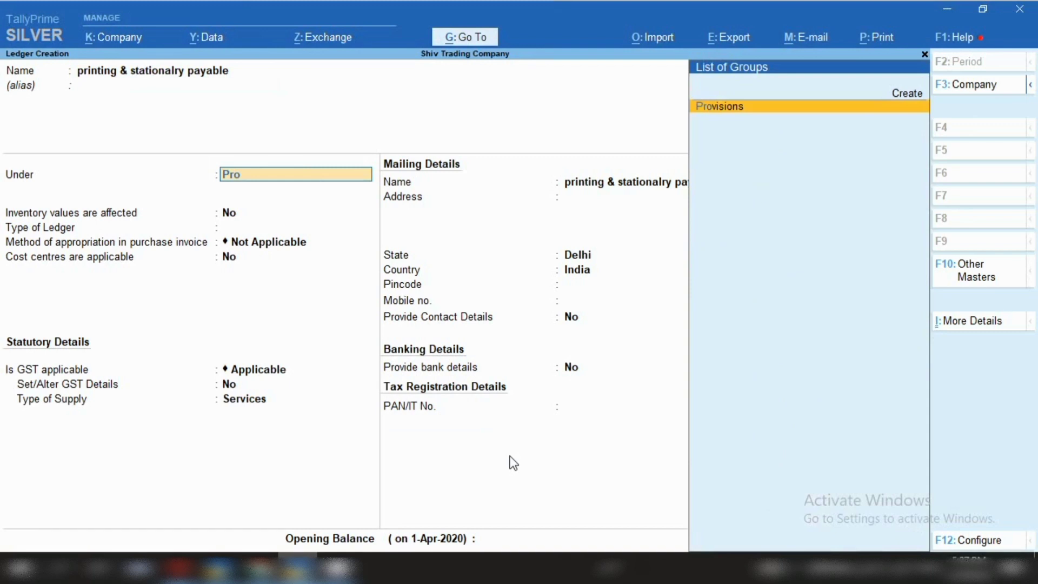
{"action": "key", "text": "Return"}
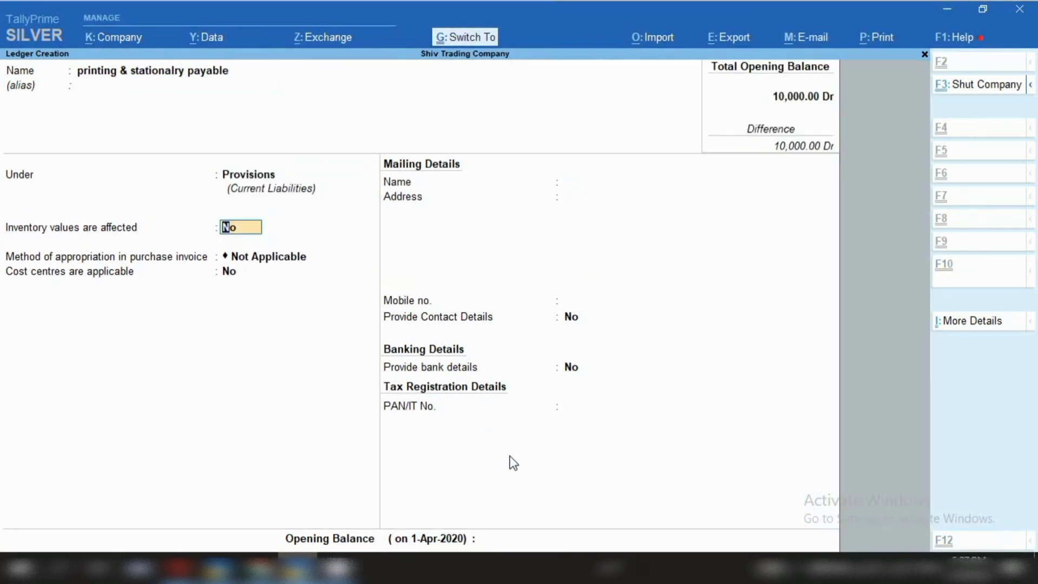
{"action": "key", "text": "ctrl+a"}
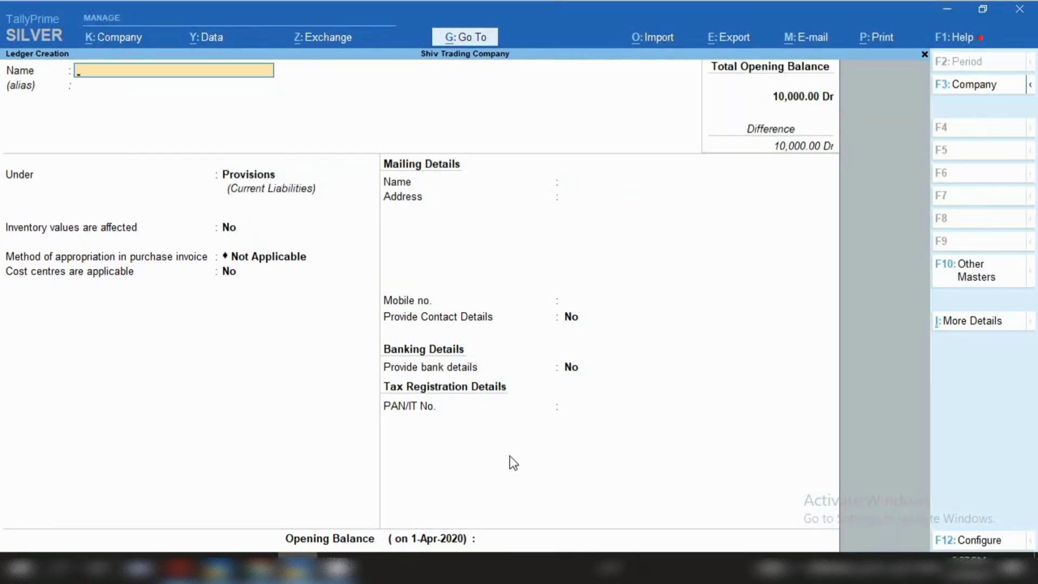
Name the next new ledger "Bank Charges", leave its alias blank and group it under Indirect Expenses
{"action": "type", "text": "Bank Charges"}
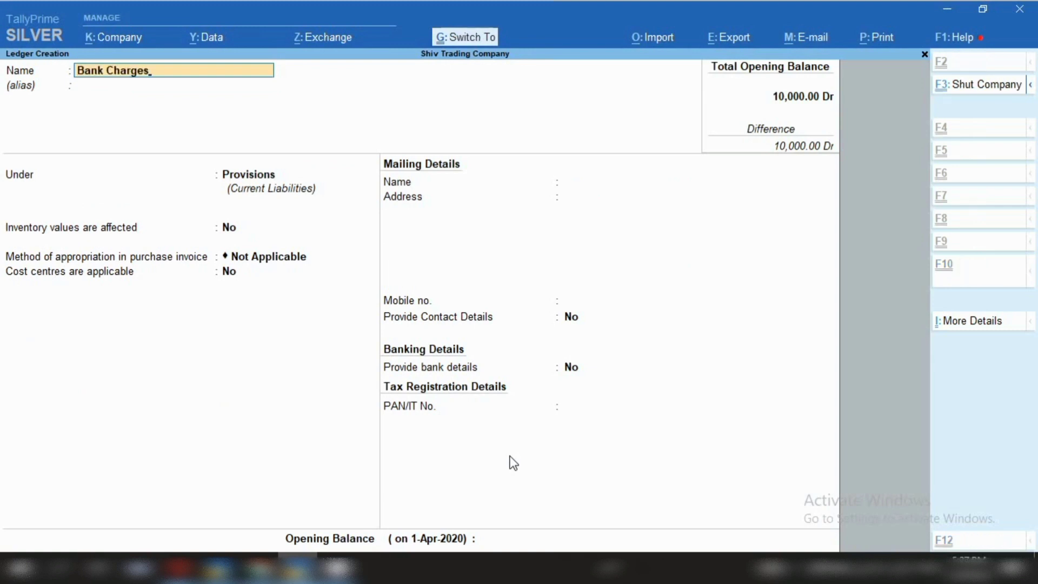
{"action": "key", "text": "Return"}
{"action": "key", "text": "Return"}
{"action": "type", "text": "In"}
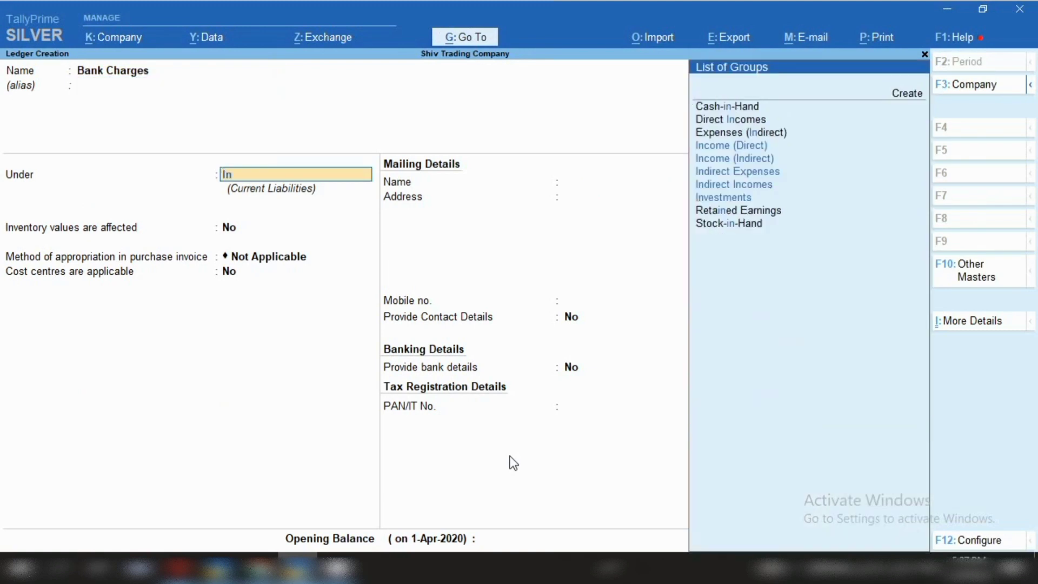
{"action": "key", "text": "Down"}
{"action": "key", "text": "Down"}
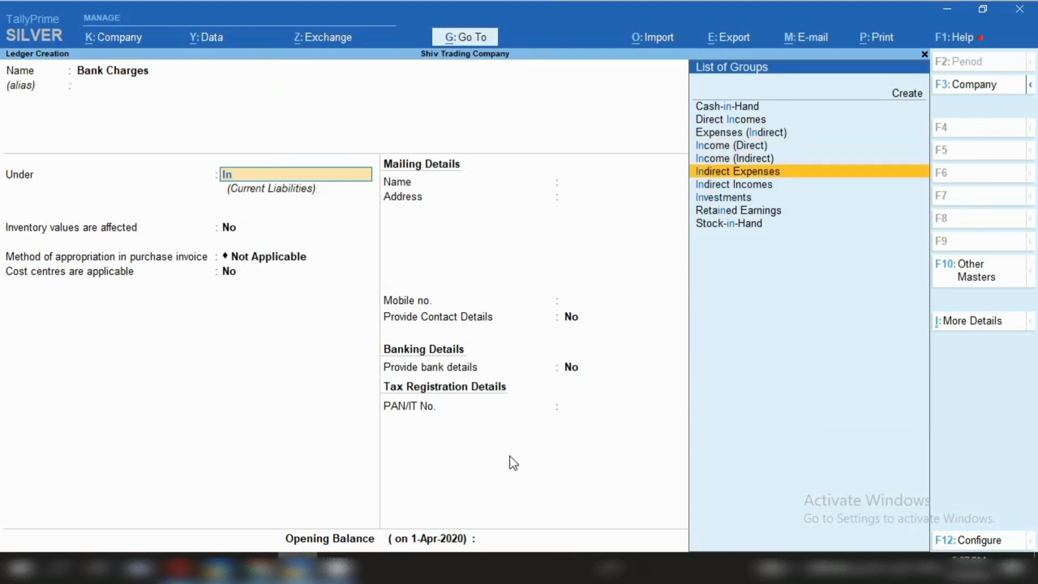
{"action": "key", "text": "Return"}
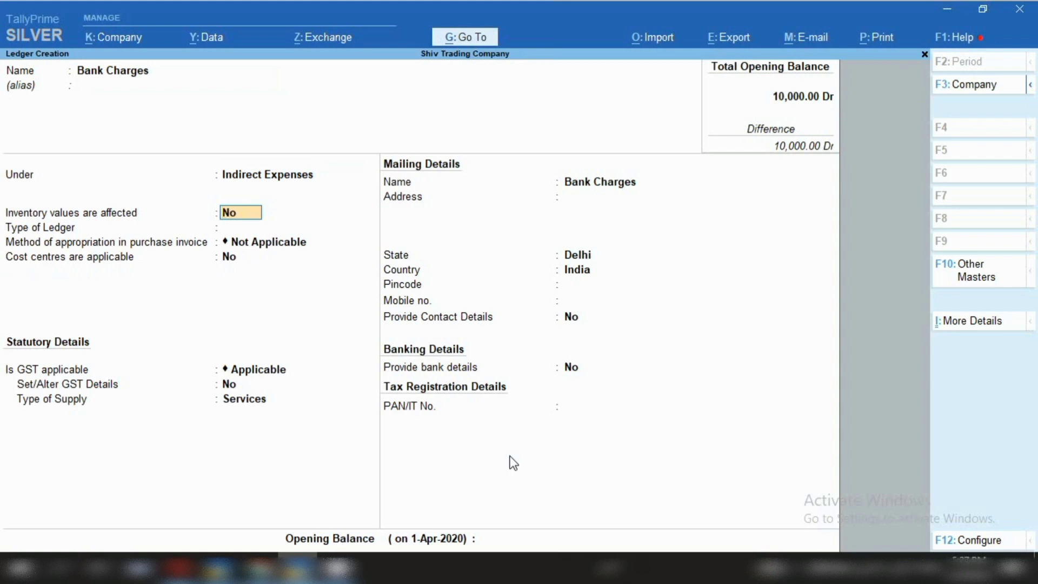
Set Bank Charges' ledger type to Not Applicable, keep GST applicable and open its GST details, leaving the description and HSN/SAC blank
{"action": "key", "text": "Return"}
{"action": "key", "text": "Return"}
{"action": "key", "text": "Return"}
{"action": "key", "text": "Return"}
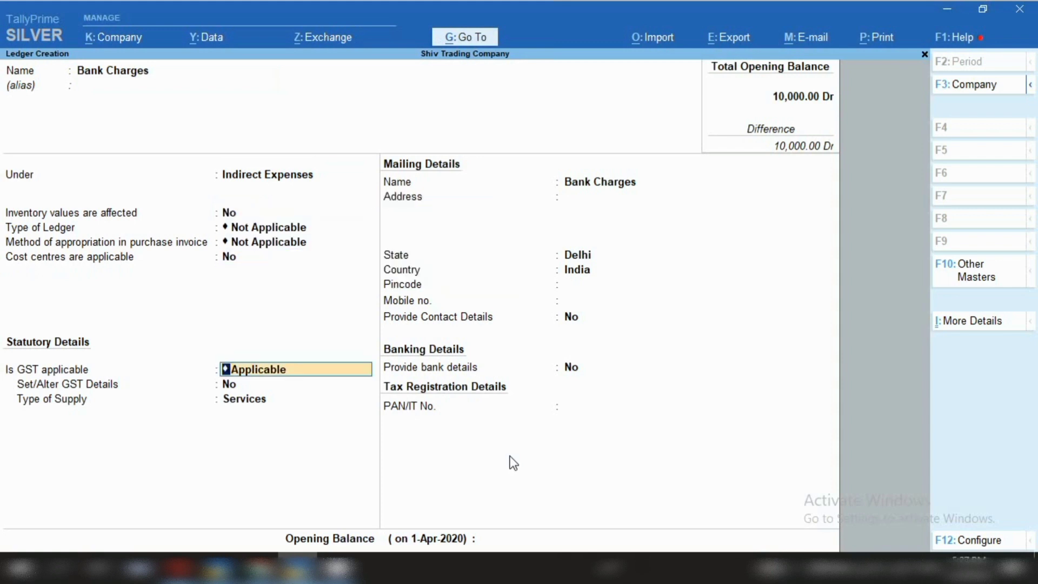
{"action": "key", "text": "Return"}
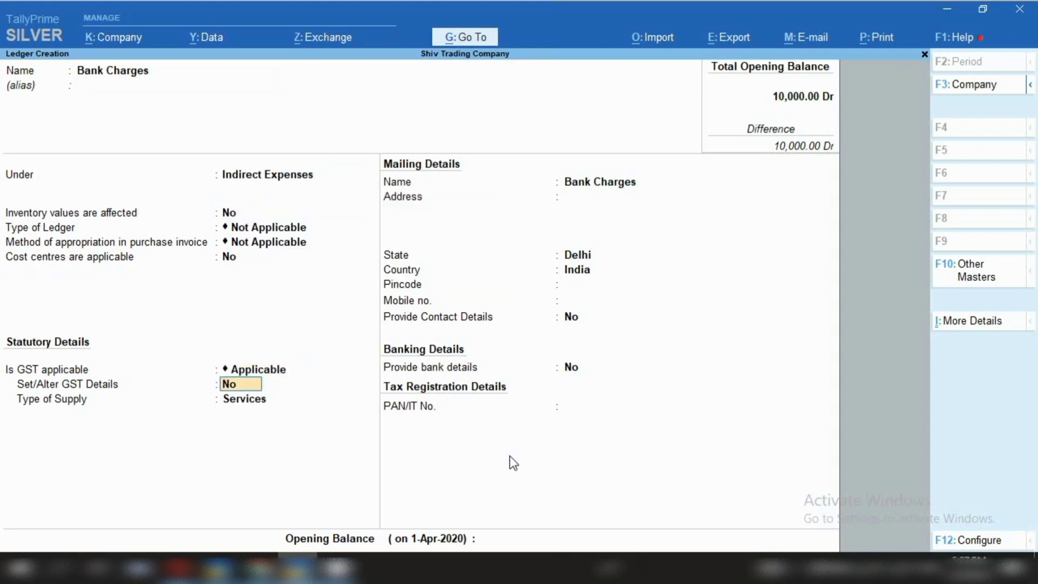
{"action": "type", "text": "y"}
{"action": "key", "text": "Return"}
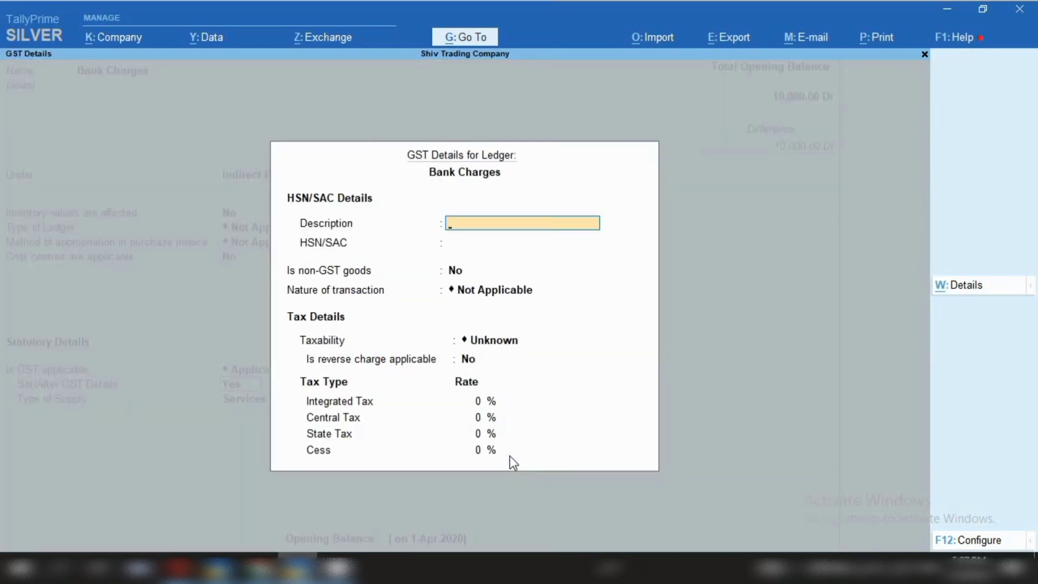
{"action": "key", "text": "Return"}
{"action": "key", "text": "Return"}
{"action": "key", "text": "Return"}
Set Bank Charges' nature of transaction to Purchase Taxable with 18% integrated tax and accept the GST details
{"action": "key", "text": "Down"}
{"action": "key", "text": "Down"}
{"action": "key", "text": "Down"}
{"action": "key", "text": "Down"}
{"action": "key", "text": "Down"}
{"action": "key", "text": "Down"}
{"action": "key", "text": "Down"}
{"action": "key", "text": "Down"}
{"action": "key", "text": "Down"}
{"action": "key", "text": "Down"}
{"action": "key", "text": "Down"}
{"action": "key", "text": "Down"}
{"action": "key", "text": "Down"}
{"action": "key", "text": "Down"}
{"action": "key", "text": "Down"}
{"action": "key", "text": "Down"}
{"action": "key", "text": "Down"}
{"action": "key", "text": "Down"}
{"action": "key", "text": "Down"}
{"action": "key", "text": "Down"}
{"action": "key", "text": "Down"}
{"action": "key", "text": "Down"}
{"action": "key", "text": "Down"}
{"action": "key", "text": "Down"}
{"action": "key", "text": "Return"}
{"action": "type", "text": "18"}
{"action": "key", "text": "ctrl+a"}
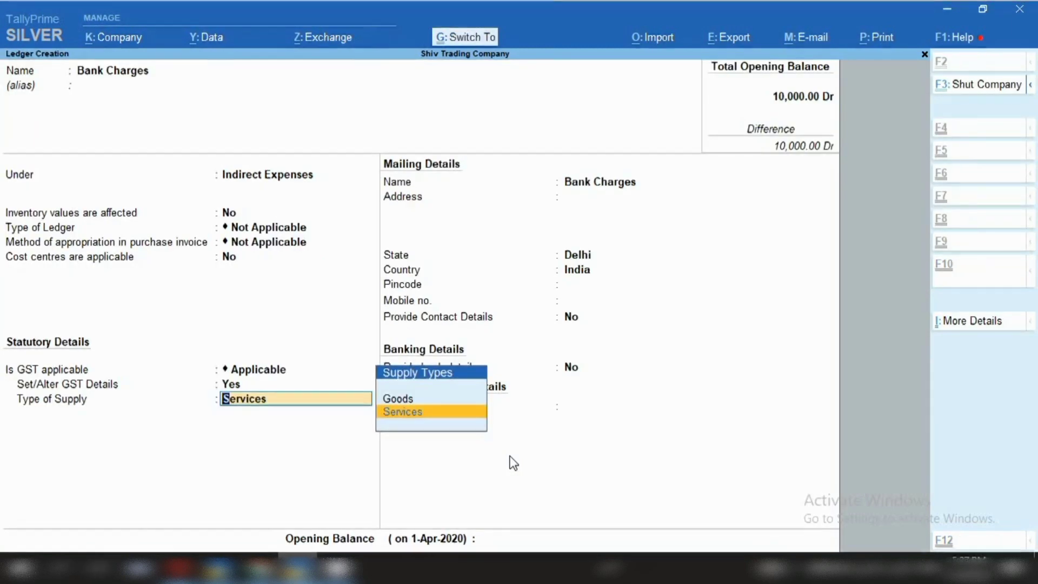
Save the Bank Charges ledger, then create and save the ledger "bank charges payable" under Provisions with no alias
{"action": "key", "text": "ctrl+a"}
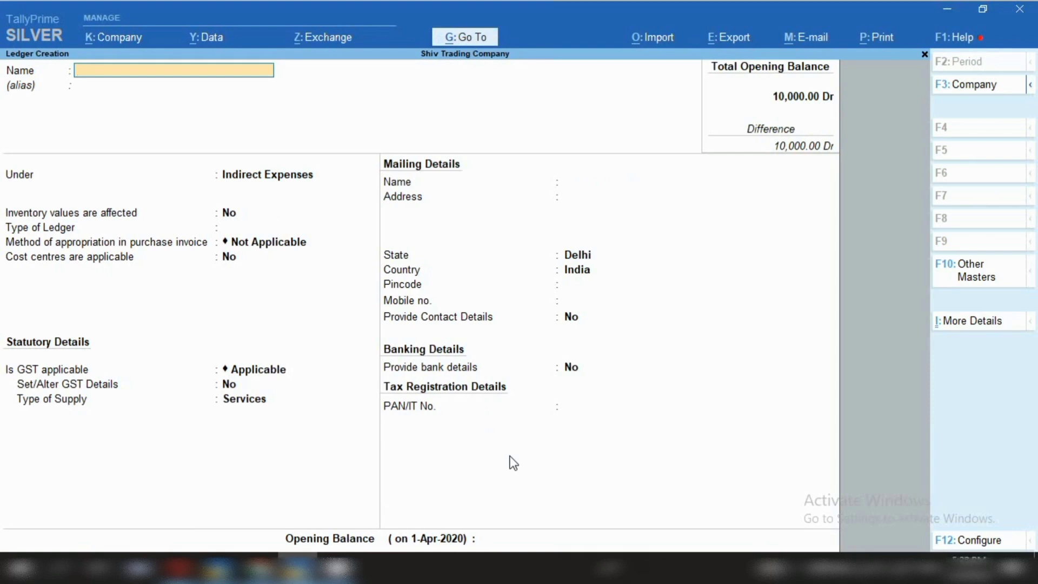
{"action": "type", "text": "bank charges"}
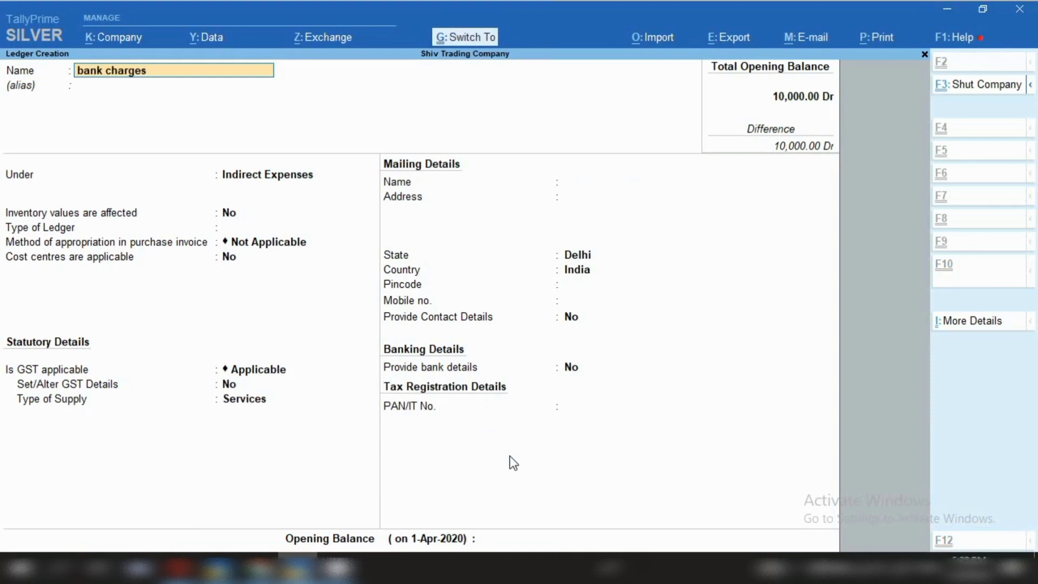
{"action": "type", "text": "payable"}
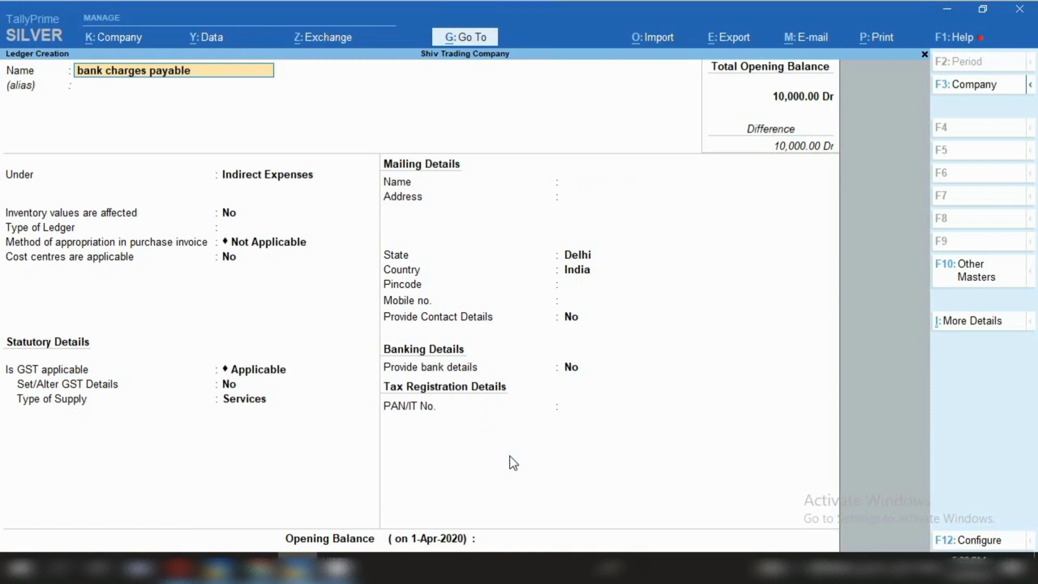
{"action": "key", "text": "Return"}
{"action": "key", "text": "Return"}
{"action": "type", "text": "Pro"}
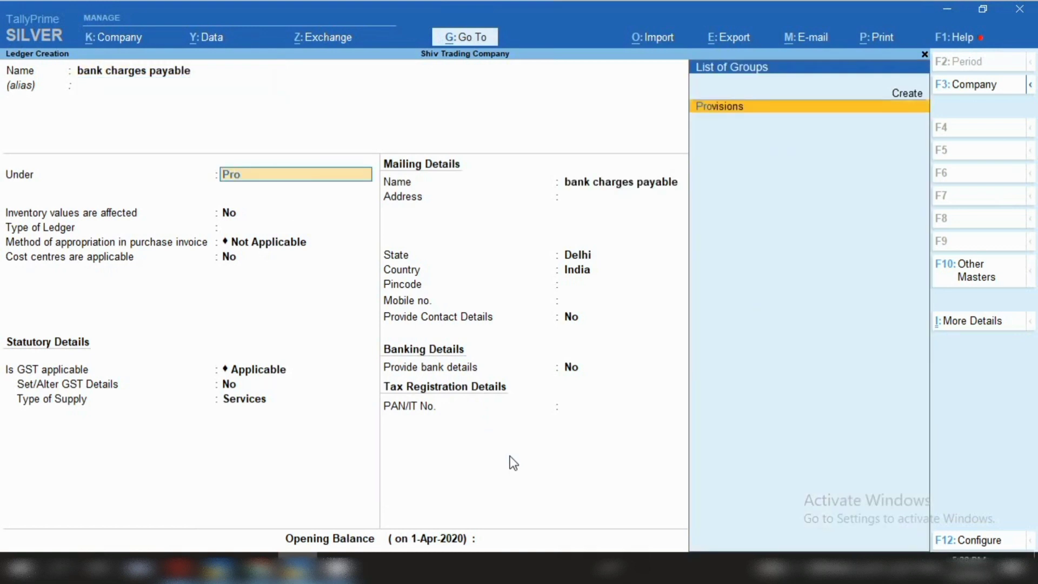
{"action": "key", "text": "Return"}
{"action": "key", "text": "ctrl"}
{"action": "key", "text": "ctrl+a"}
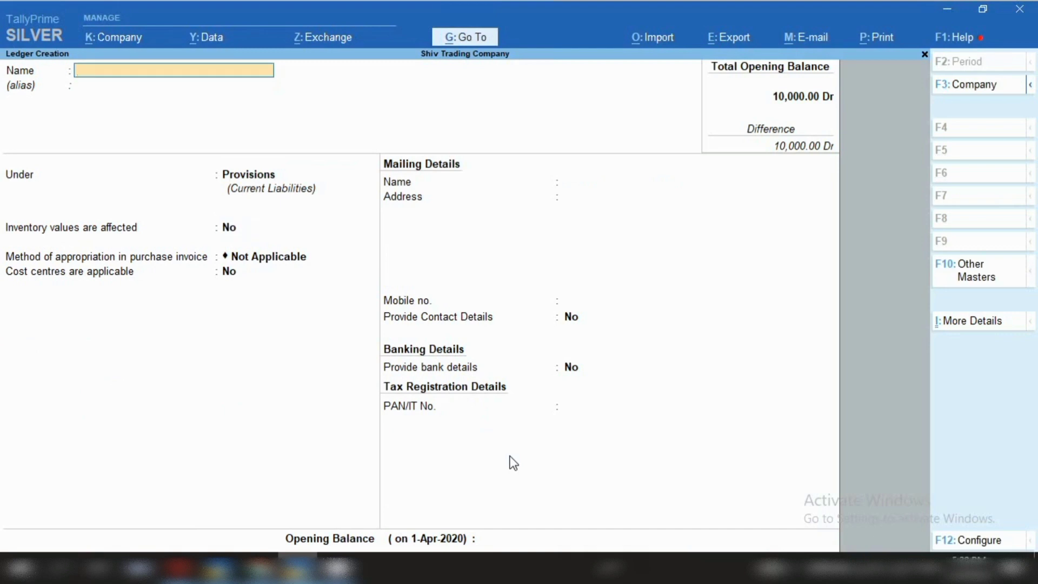
Create the ledger "Electricity Exp" under Indirect Expenses with no alias and save it with the remaining settings at their defaults
{"action": "type", "text": "Electricity exp"}
{"action": "key", "text": "Return"}
{"action": "key", "text": "Return"}
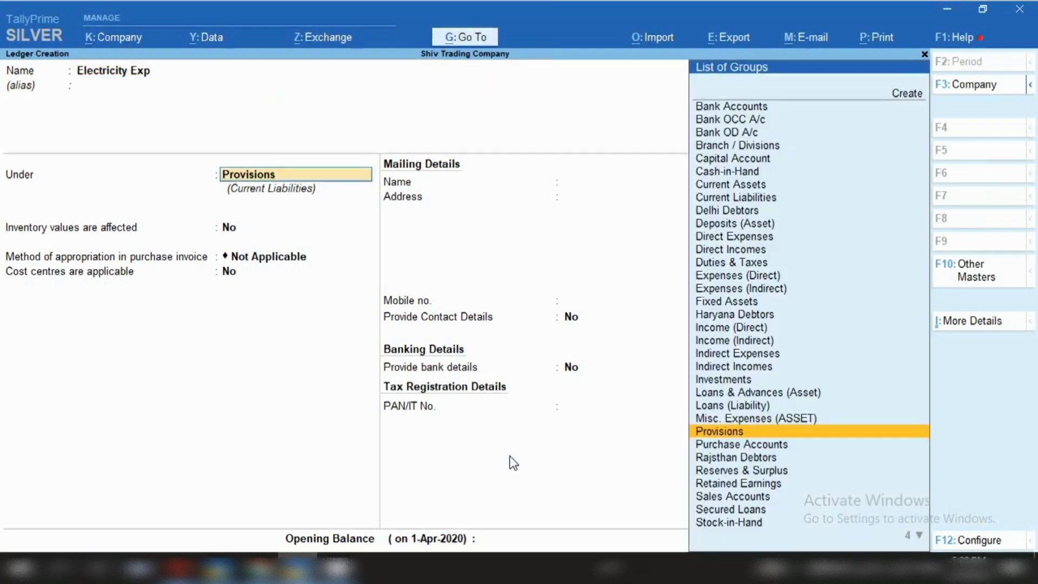
{"action": "type", "text": "In"}
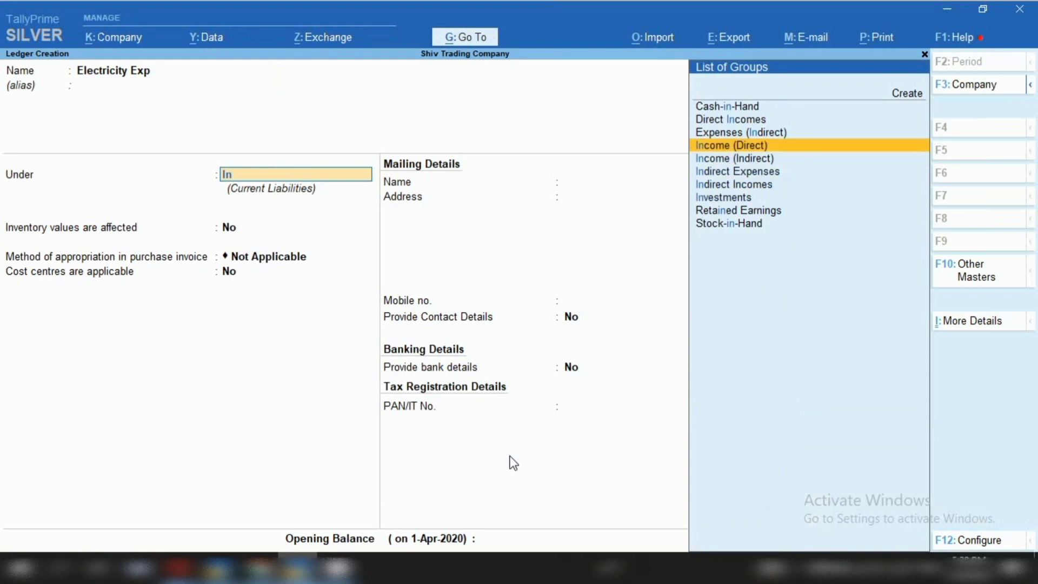
{"action": "key", "text": "Down"}
{"action": "key", "text": "Down"}
{"action": "key", "text": "Return"}
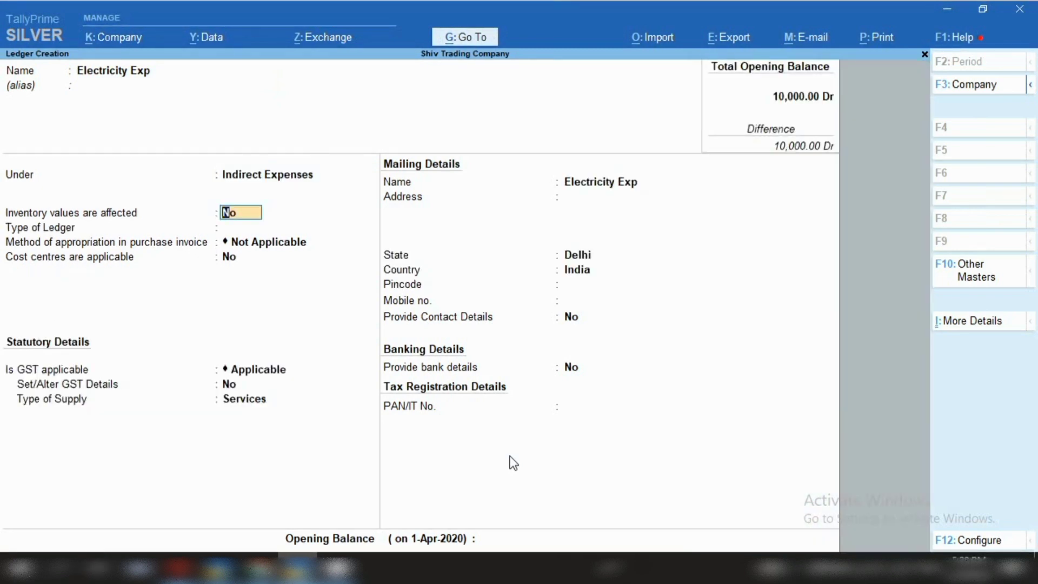
{"action": "key", "text": "ctrl+a"}
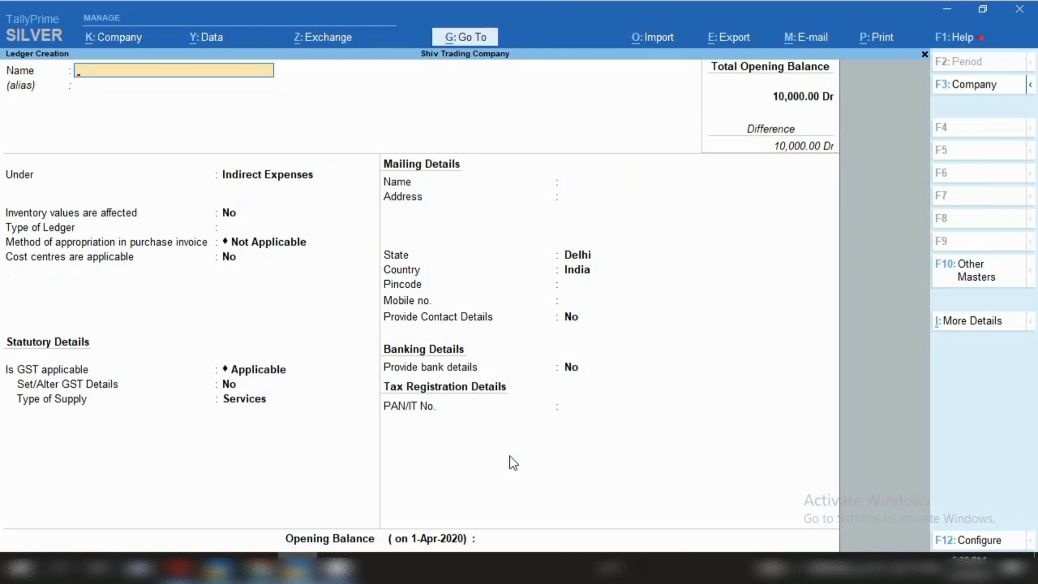
Create the ledger "electricity exp payable" under Provisions with no alias and save it
{"action": "type", "text": "electricity exp"}
{"action": "type", "text": " pa"}
{"action": "type", "text": "idg"}
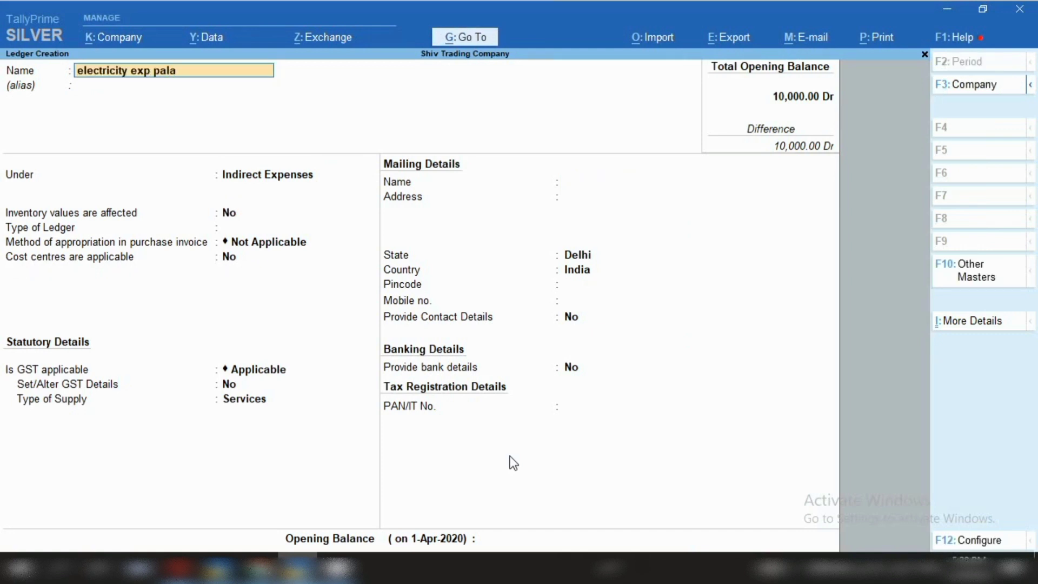
{"action": "key", "text": "BackSpace"}
{"action": "key", "text": "BackSpace"}
{"action": "key", "text": "BackSpace"}
{"action": "type", "text": "yable"}
{"action": "key", "text": "Return"}
{"action": "key", "text": "Return"}
{"action": "type", "text": "Pro"}
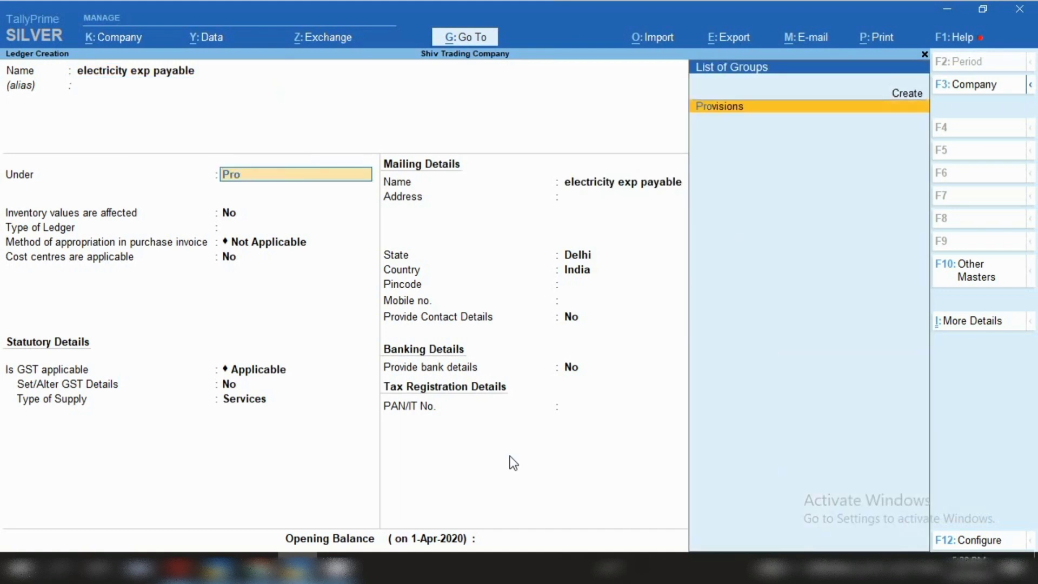
{"action": "key", "text": "Return"}
{"action": "key", "text": "ctrl"}
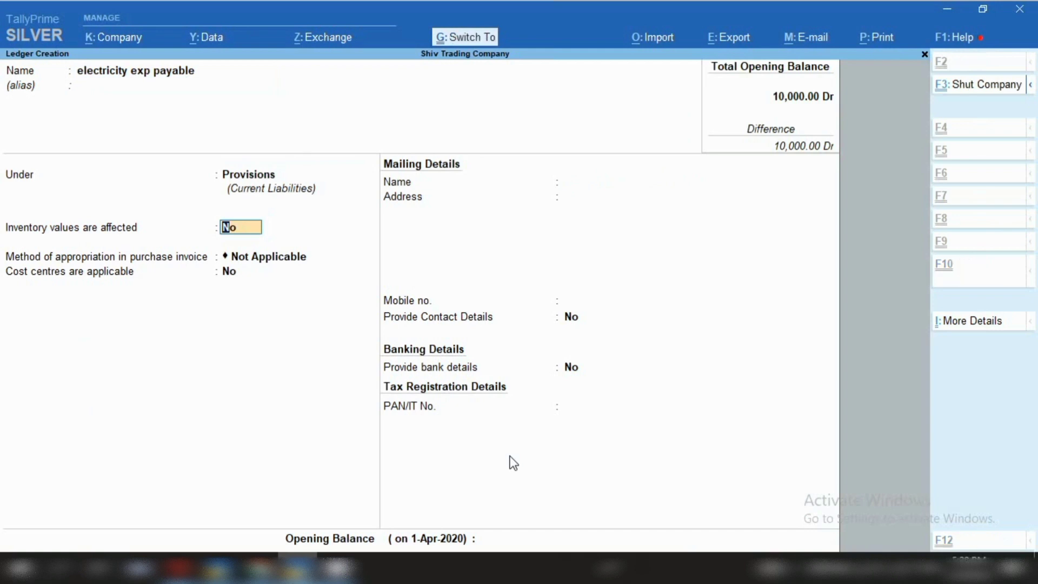
{"action": "key", "text": "ctrl+a"}
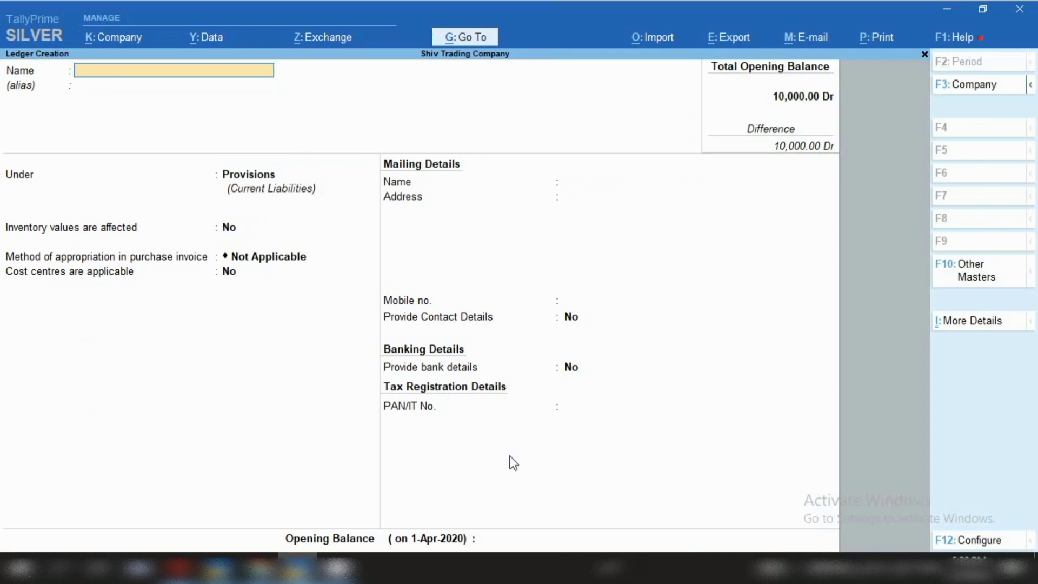
Name the next new ledger "Internet Exp", leave its alias blank and group it under Indirect Expenses
{"action": "type", "text": "Internet Exp"}
{"action": "key", "text": "Return"}
{"action": "key", "text": "Return"}
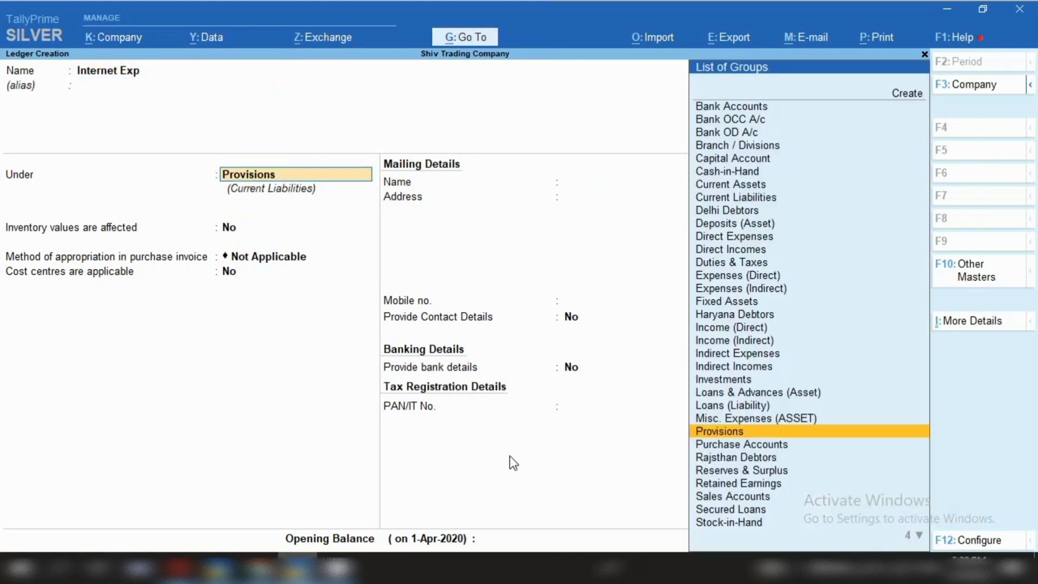
{"action": "type", "text": "In"}
{"action": "key", "text": "Down"}
{"action": "key", "text": "Down"}
{"action": "key", "text": "Down"}
{"action": "key", "text": "Return"}
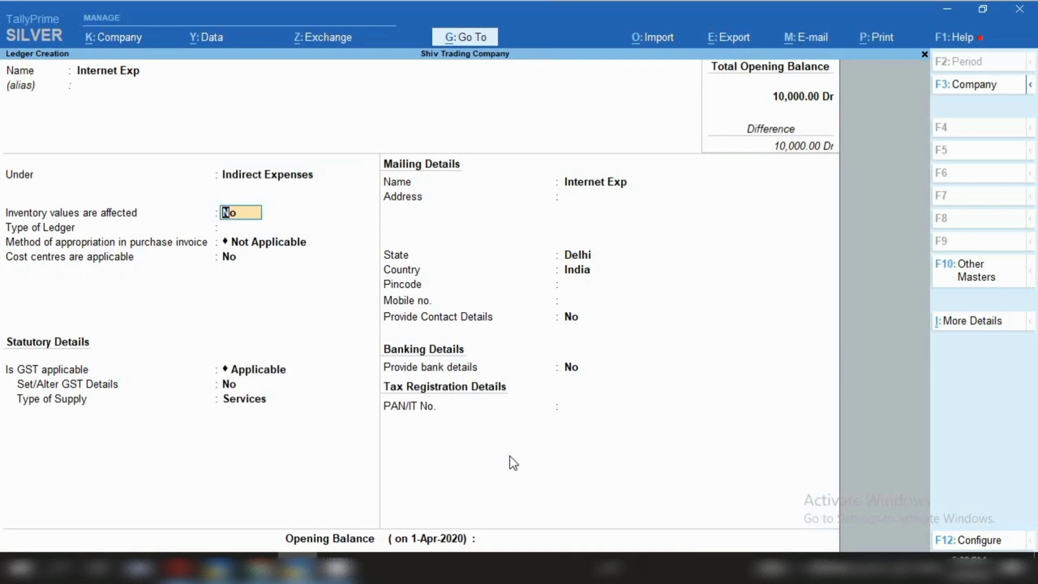
Set Internet Exp's ledger type to Not Applicable, keep GST applicable and open its GST details, leaving the description and HSN/SAC blank
{"action": "key", "text": "Return"}
{"action": "key", "text": "Return"}
{"action": "key", "text": "Return"}
{"action": "key", "text": "Return"}
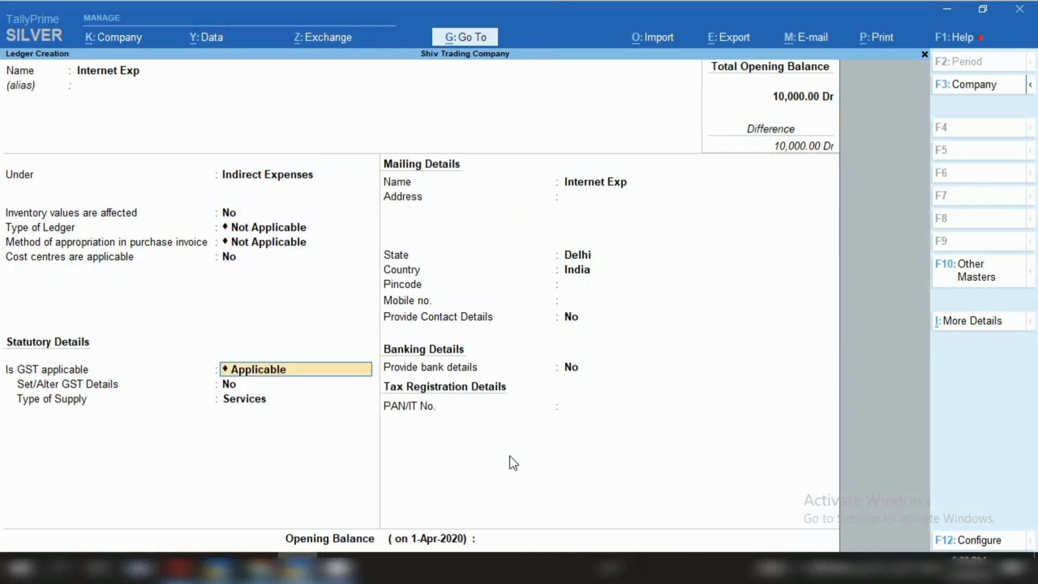
{"action": "key", "text": "Return"}
{"action": "key", "text": "y"}
{"action": "key", "text": "Return"}
{"action": "key", "text": "Return"}
{"action": "key", "text": "Return"}
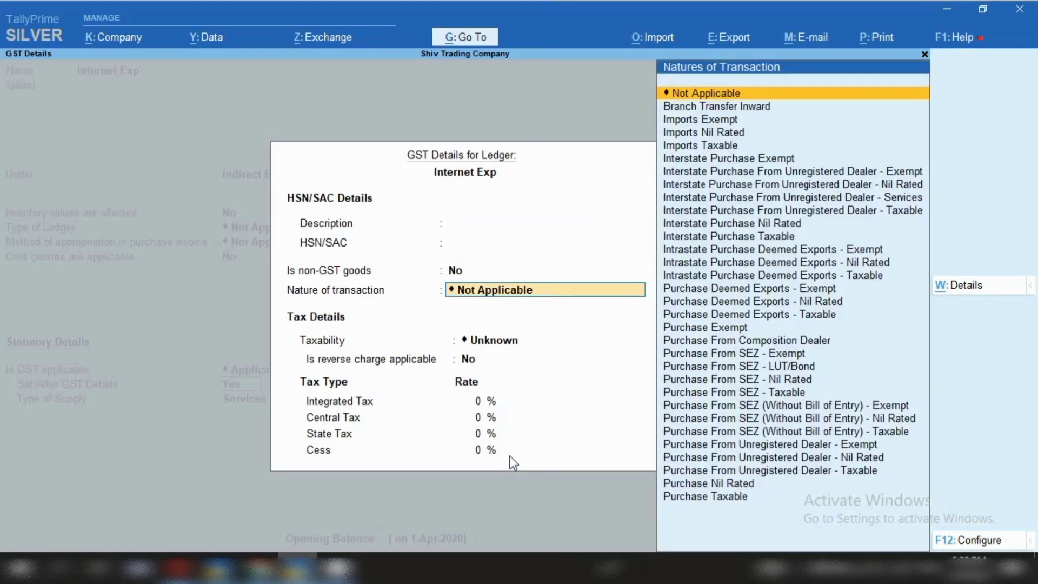
Set Internet Exp's nature of transaction to Purchase Taxable without reverse charge, enter 18% integrated tax and accept the GST details
{"action": "key", "text": "Down"}
{"action": "key", "text": "Down"}
{"action": "key", "text": "Down"}
{"action": "key", "text": "Down"}
{"action": "key", "text": "Down"}
{"action": "key", "text": "Down"}
{"action": "key", "text": "Down"}
{"action": "key", "text": "Down"}
{"action": "key", "text": "Down"}
{"action": "key", "text": "Down"}
{"action": "key", "text": "Down"}
{"action": "key", "text": "Down"}
{"action": "key", "text": "Down"}
{"action": "key", "text": "Down"}
{"action": "key", "text": "Down"}
{"action": "key", "text": "Down"}
{"action": "key", "text": "Down"}
{"action": "key", "text": "Down"}
{"action": "key", "text": "Down"}
{"action": "key", "text": "Down"}
{"action": "key", "text": "Down"}
{"action": "key", "text": "Down"}
{"action": "key", "text": "Down"}
{"action": "key", "text": "Down"}
{"action": "key", "text": "Down"}
{"action": "key", "text": "Return"}
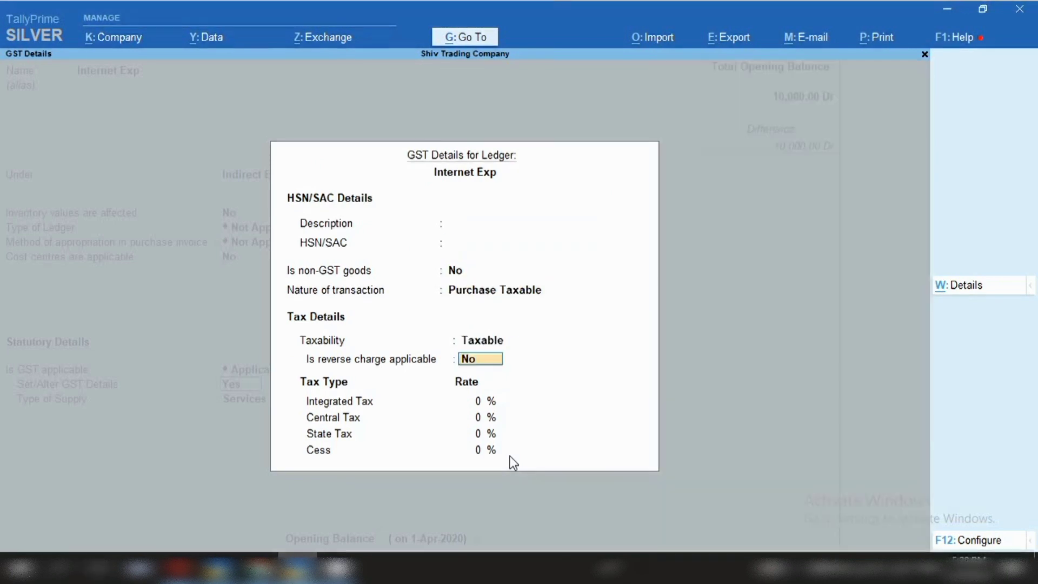
{"action": "key", "text": "Return"}
{"action": "type", "text": "18"}
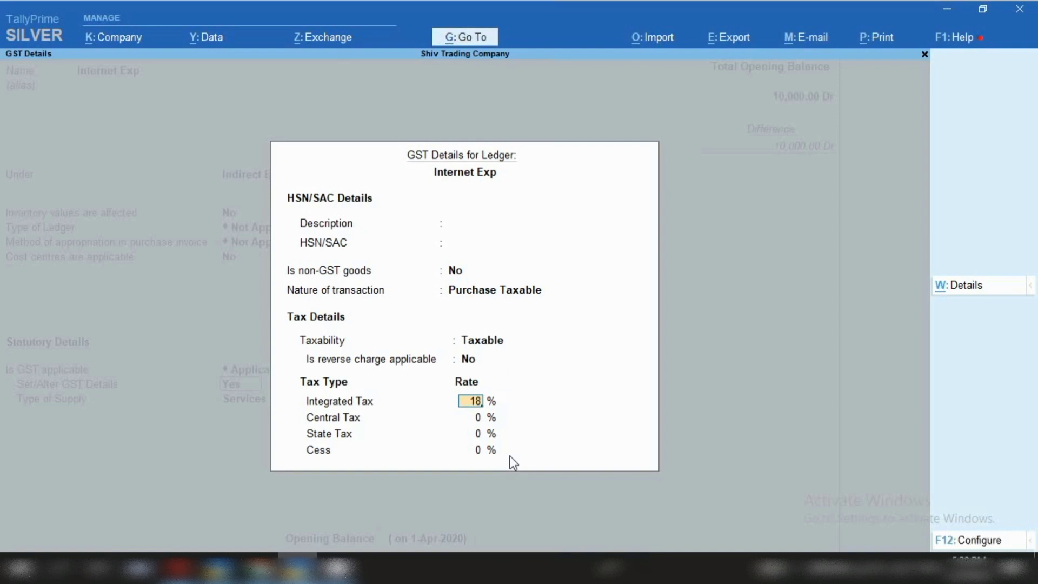
{"action": "key", "text": "Return"}
{"action": "key", "text": "Return"}
Keep Services as Internet Exp's type of supply and Delhi as its state, and save the ledger
{"action": "key", "text": "Return"}
{"action": "key", "text": "Return"}
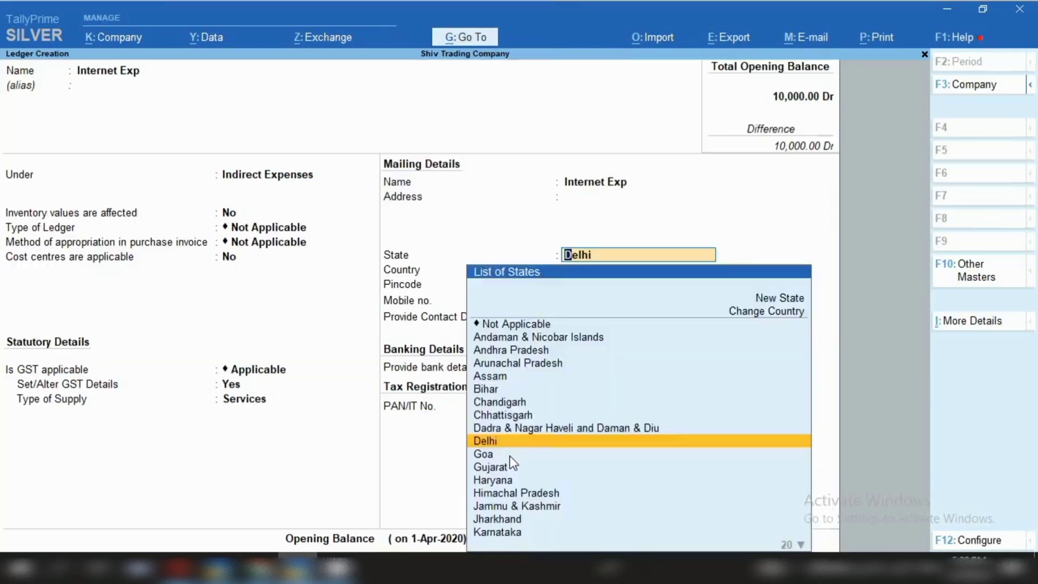
{"action": "key", "text": "Return"}
{"action": "key", "text": "ctrl"}
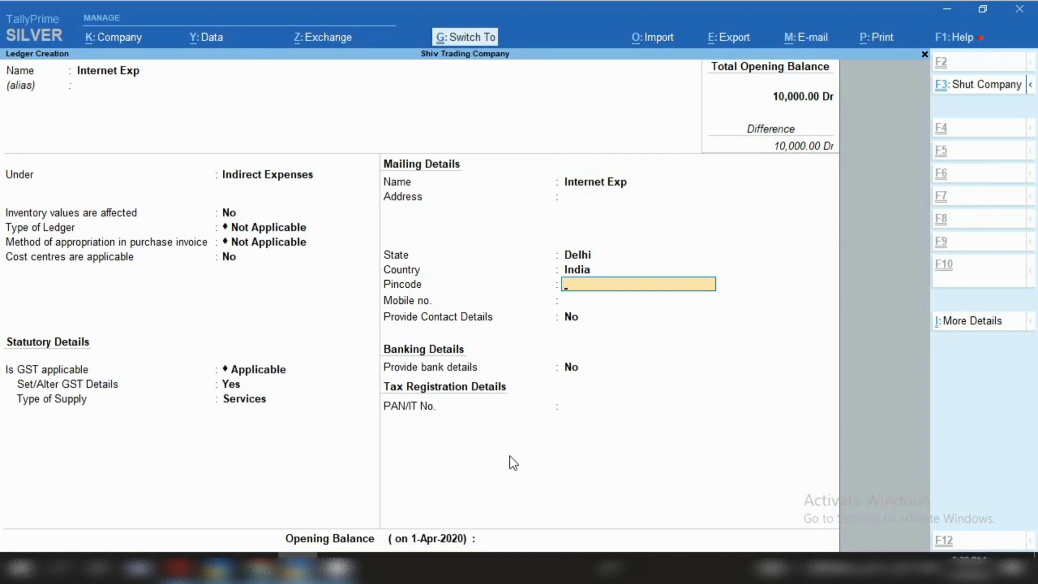
{"action": "key", "text": "ctrl+a"}
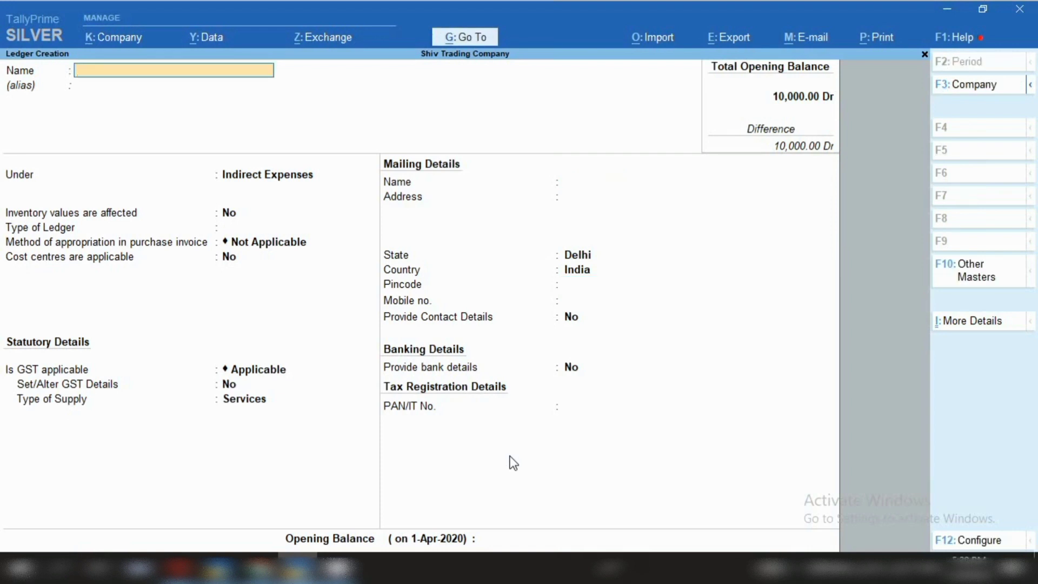
Create the ledger "Internet Exp Payable" under Provisions with no alias and save it
{"action": "key", "text": "ctrl"}
{"action": "type", "text": "18"}
{"action": "key", "text": "BackSpace"}
{"action": "key", "text": "BackSpace"}
{"action": "key", "text": "ctrl"}
{"action": "type", "text": "Internet Exp Payable"}
{"action": "key", "text": "Return"}
{"action": "key", "text": "Return"}
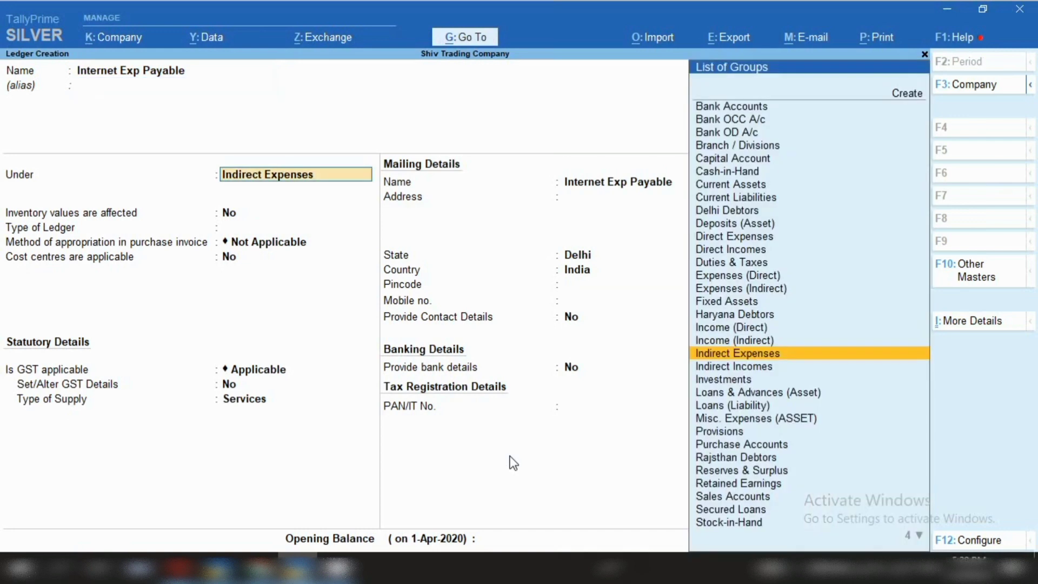
{"action": "type", "text": "Pro"}
{"action": "key", "text": "Return"}
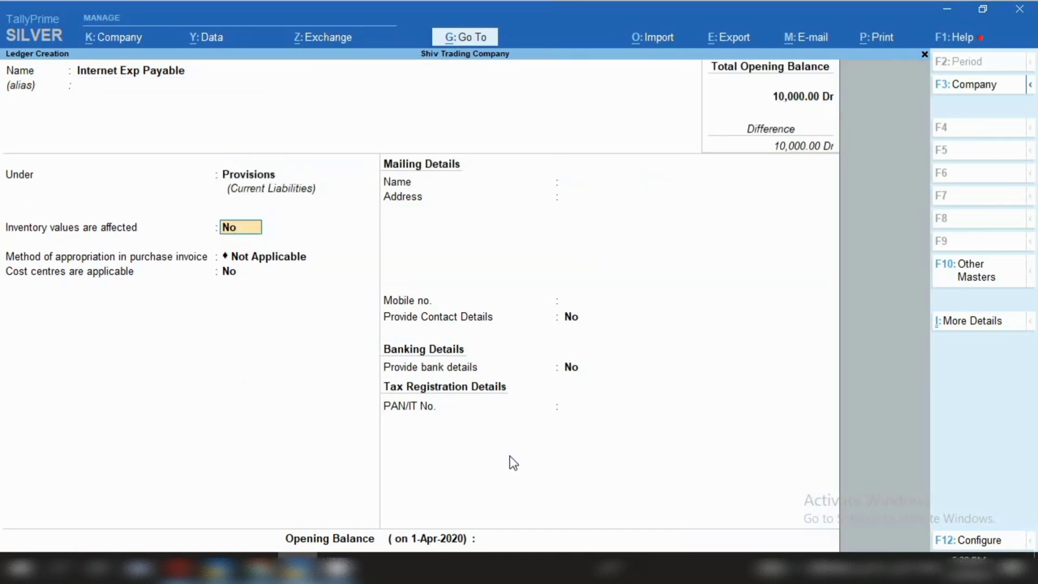
{"action": "key", "text": "ctrl+a"}
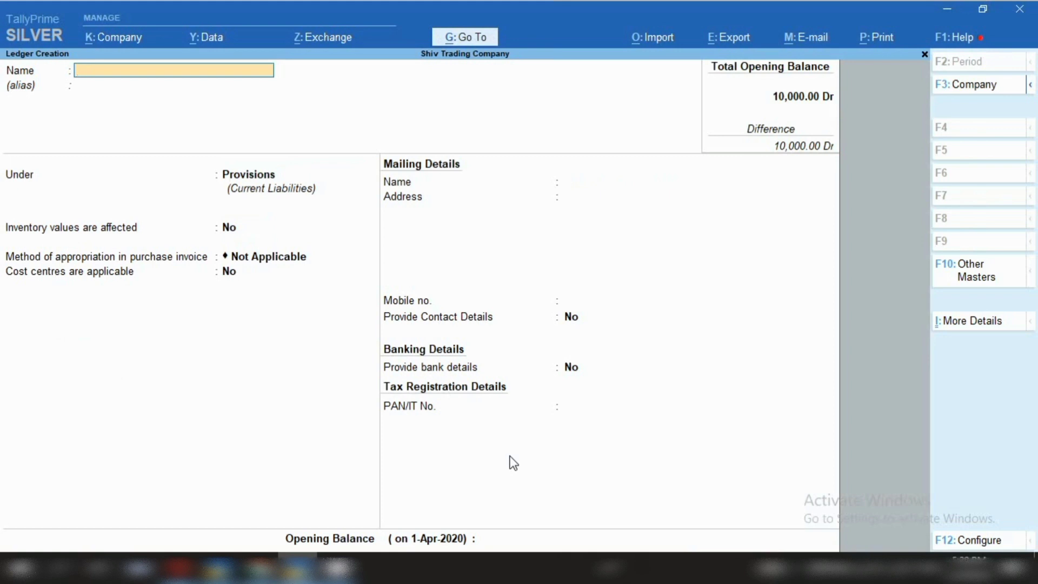
Create the ledger "Gst Payable" with no alias, keep it under Provisions and save it
{"action": "type", "text": "Gst Payable"}
{"action": "key", "text": "Return"}
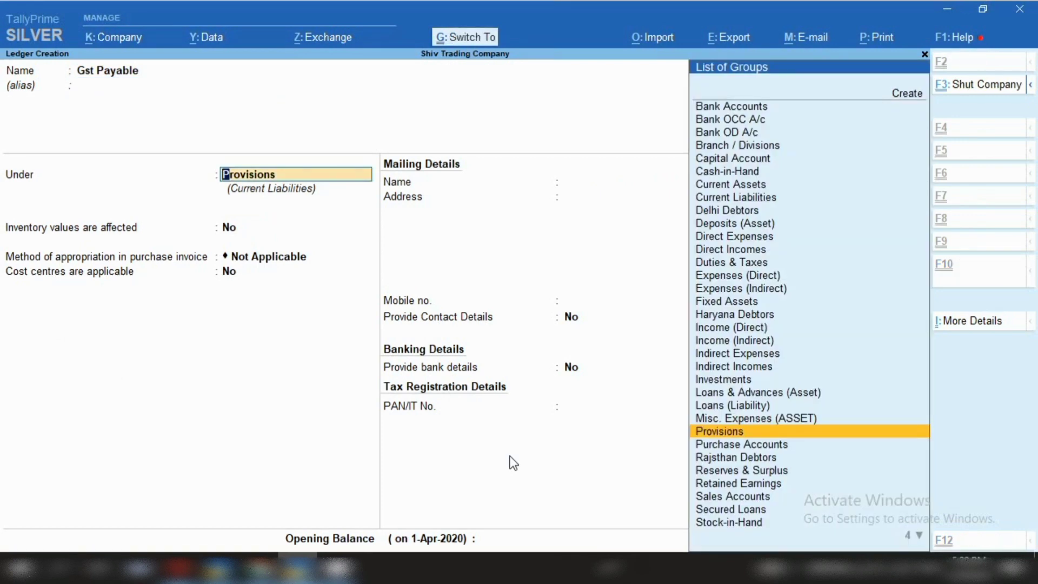
{"action": "key", "text": "ctrl+a"}
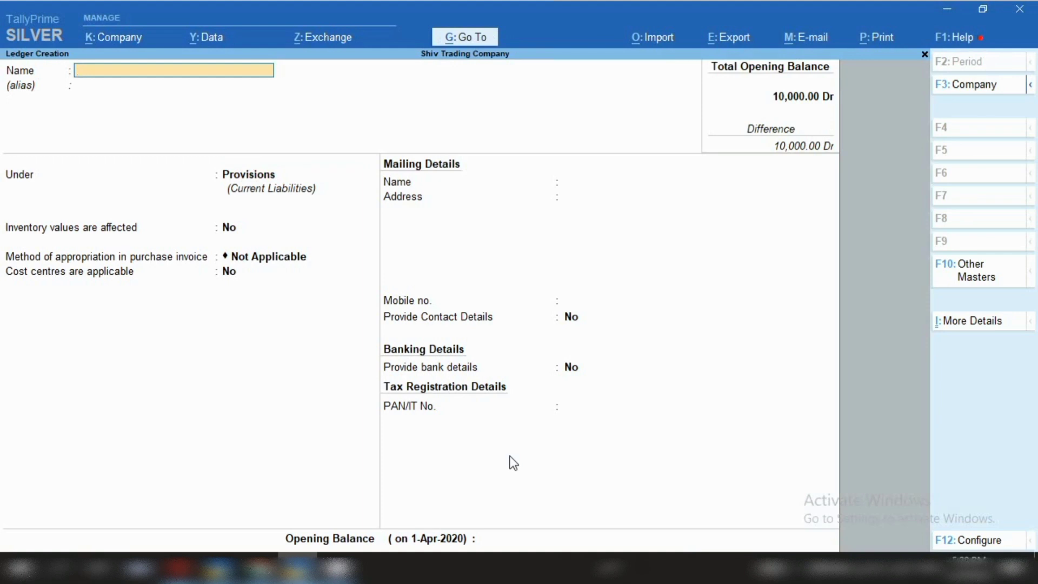